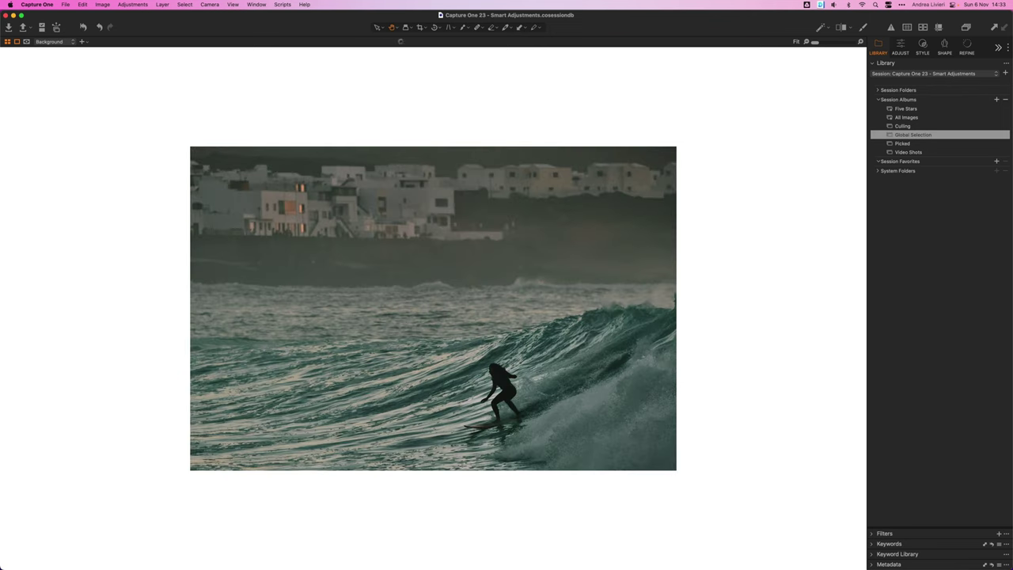
Browse the Video Shots photos from _BAD7146 to _DSF0960, then select all nine with Cmd+A.
key("Right")
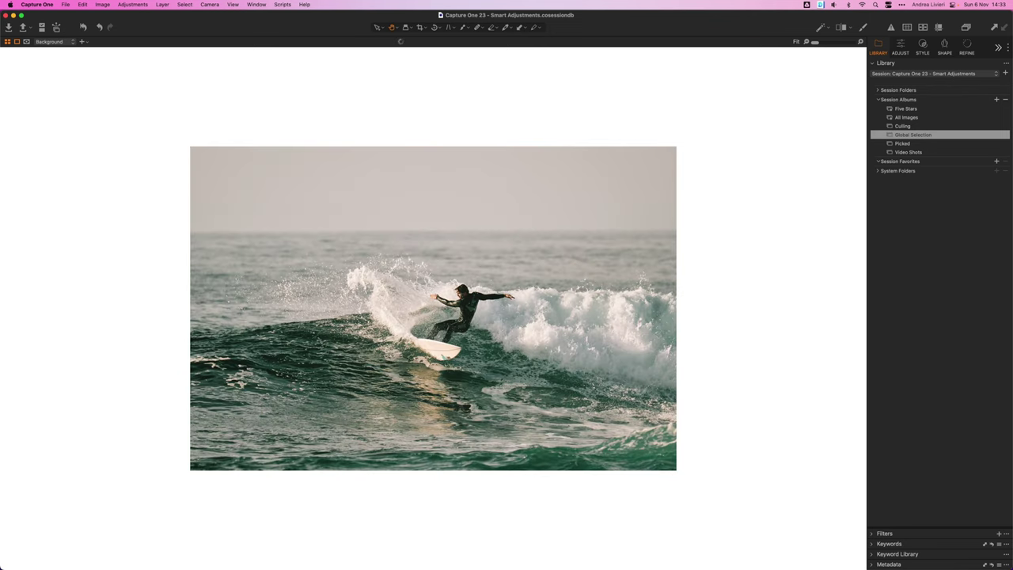
key("Right")
key("Right")
key("Right")
key("Right")
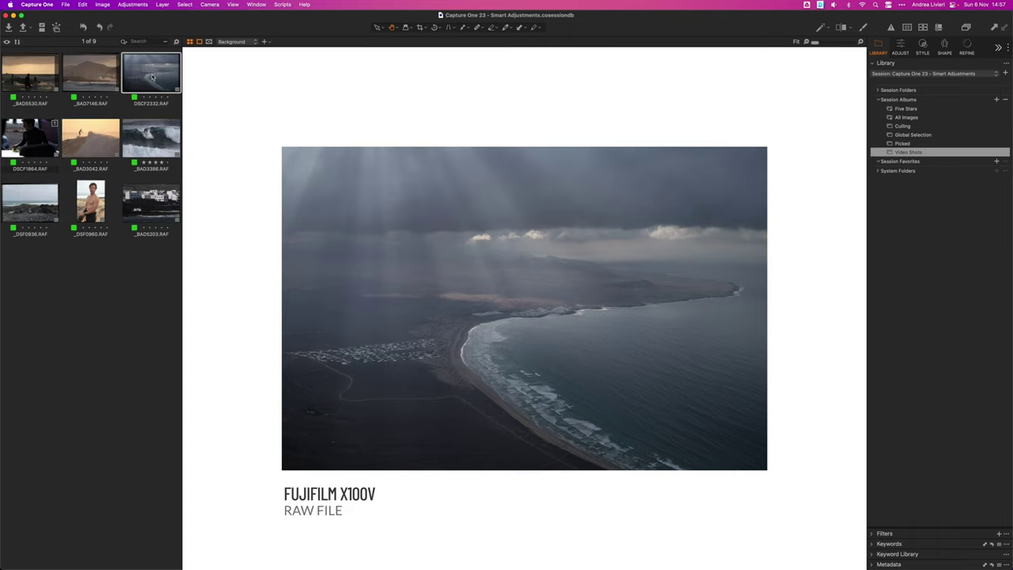
left_click(94, 79)
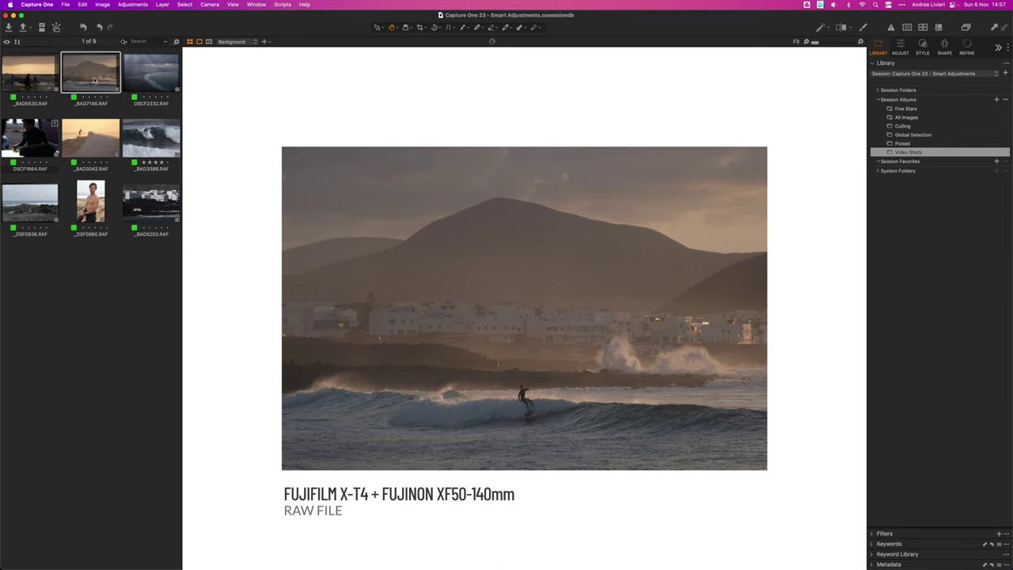
left_click(32, 135)
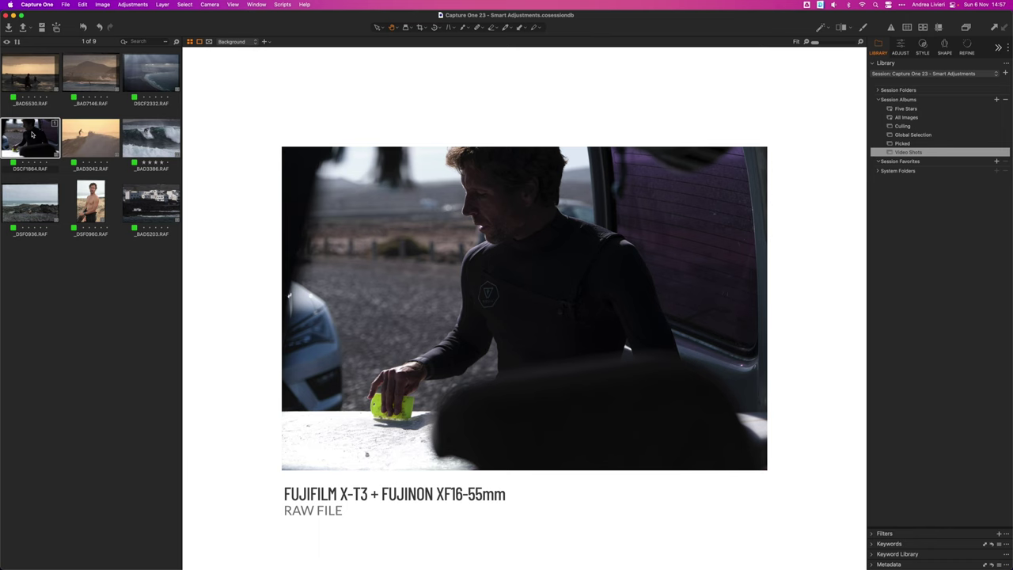
left_click(157, 141)
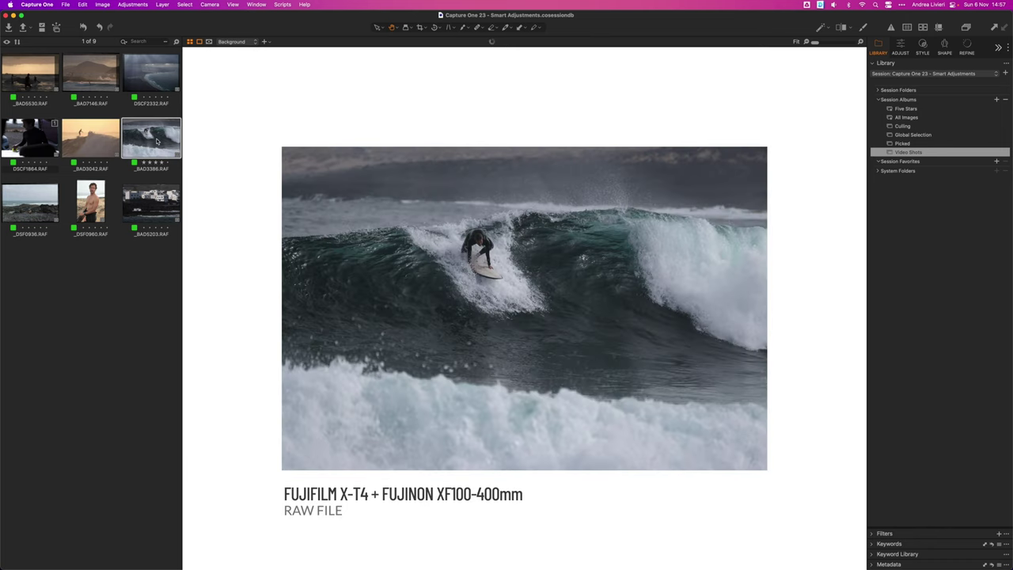
left_click(46, 204)
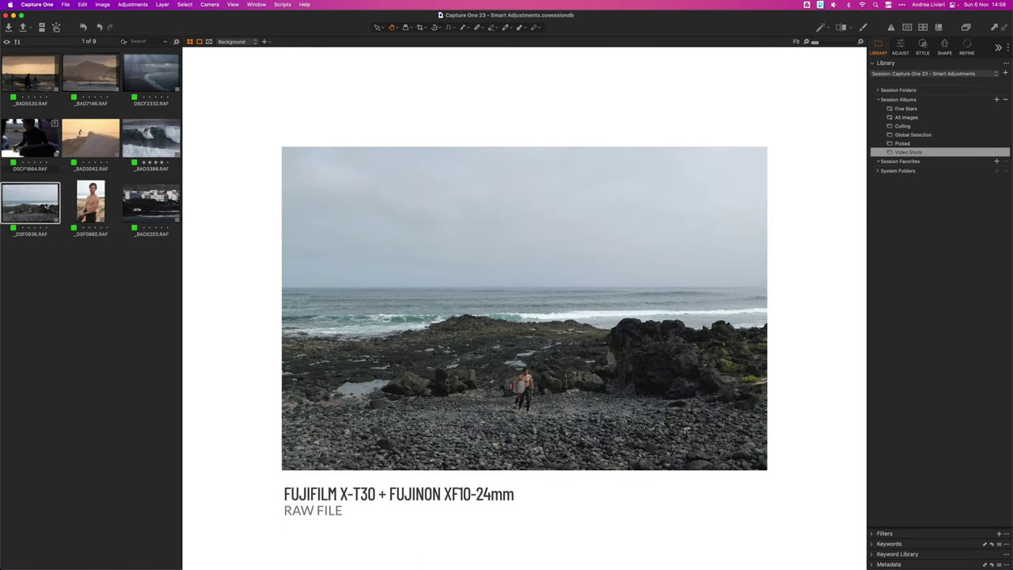
left_click(91, 204)
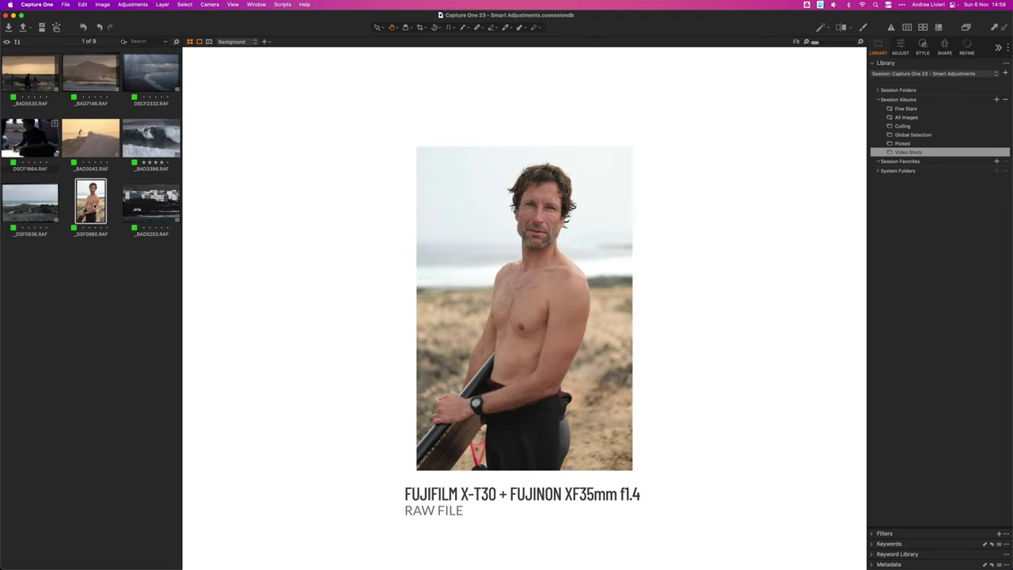
key("super+a")
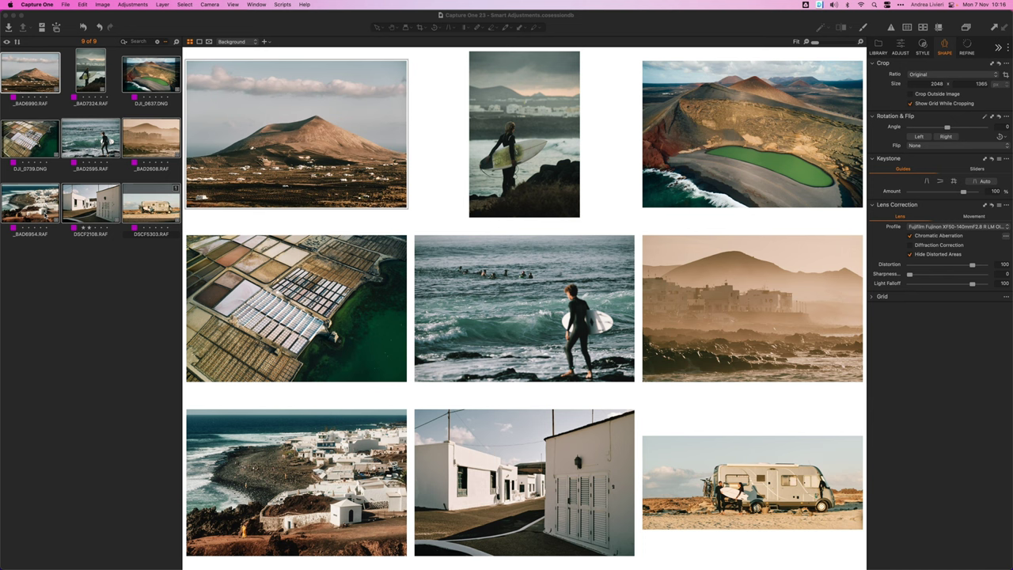
Review each photo alone, including the DJI_0637 lagoon, DSCF2108 white houses and DSCF5303 camper van.
left_click(36, 75)
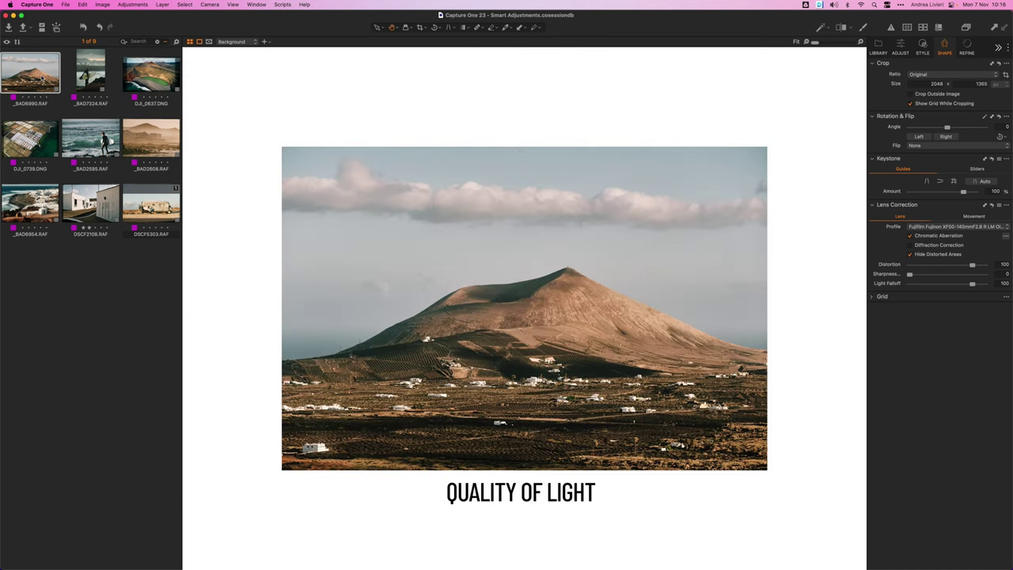
left_click(144, 72)
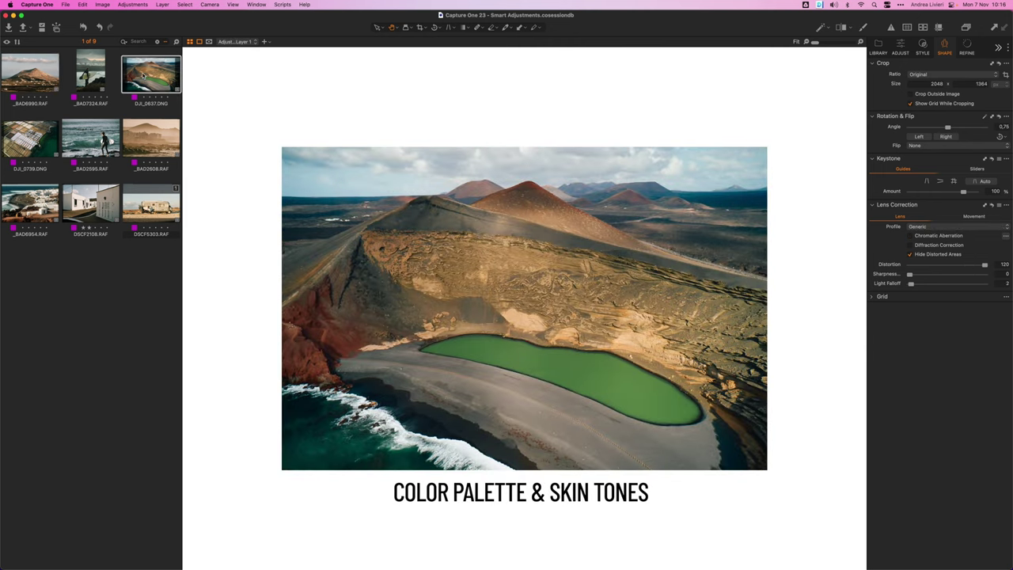
left_click(149, 139)
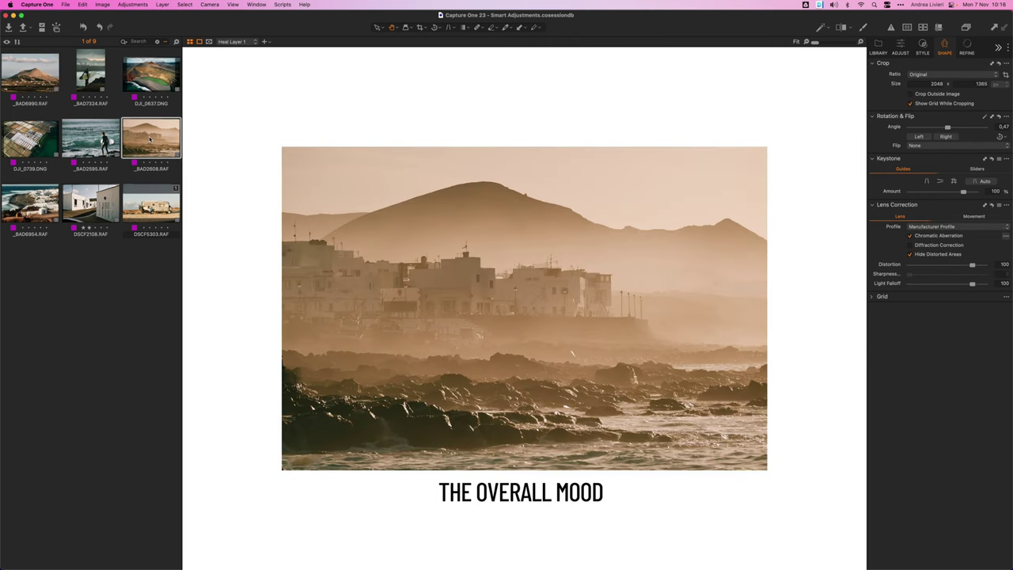
left_click(90, 203)
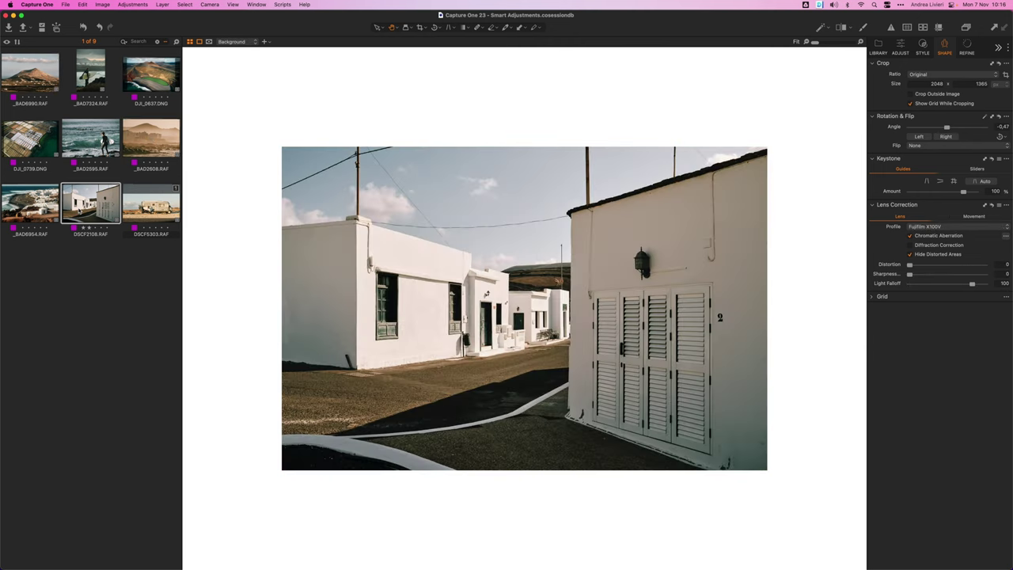
left_click(30, 203)
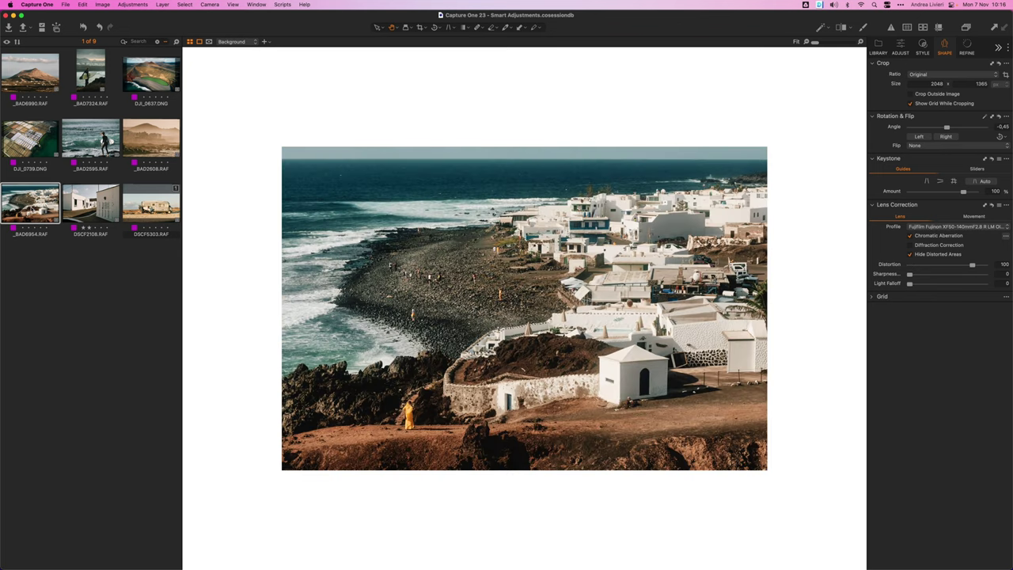
left_click(91, 139)
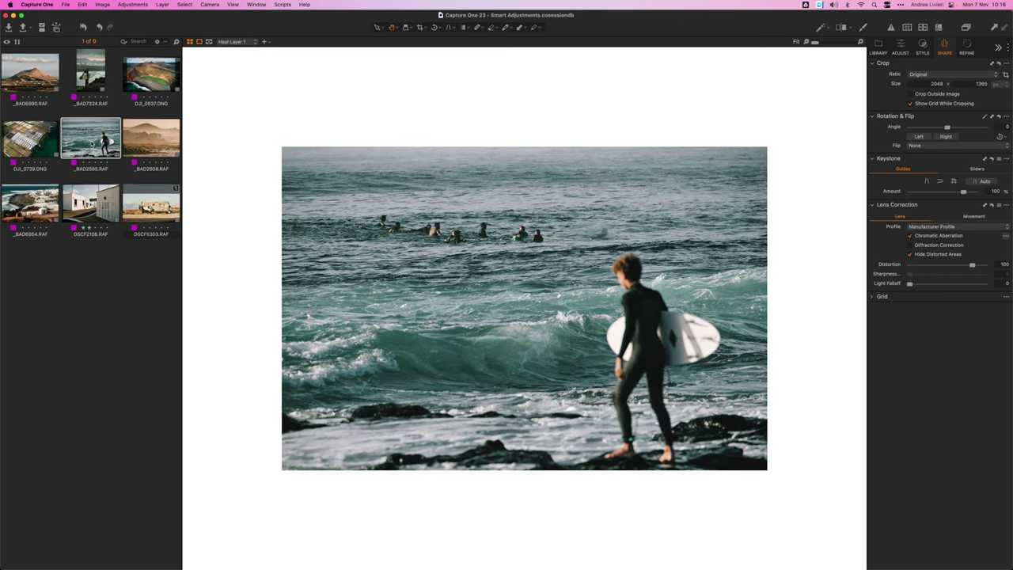
left_click(151, 203)
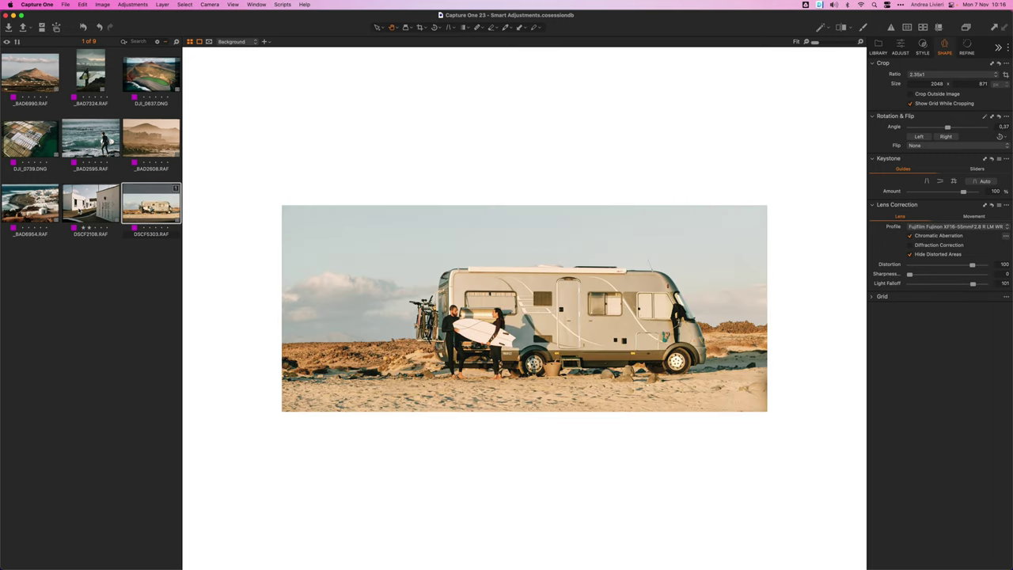
left_click(90, 70)
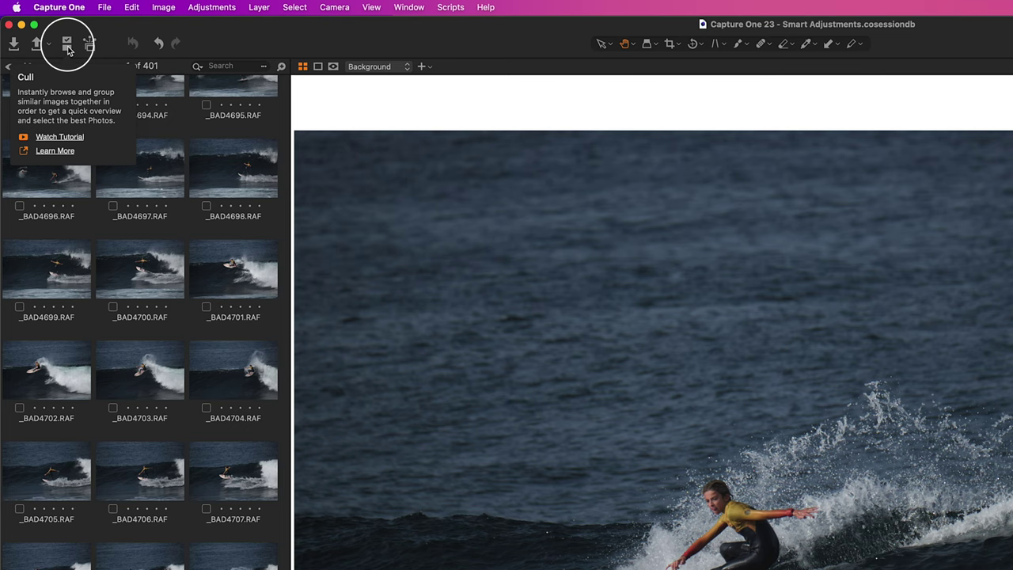
left_click(14, 44)
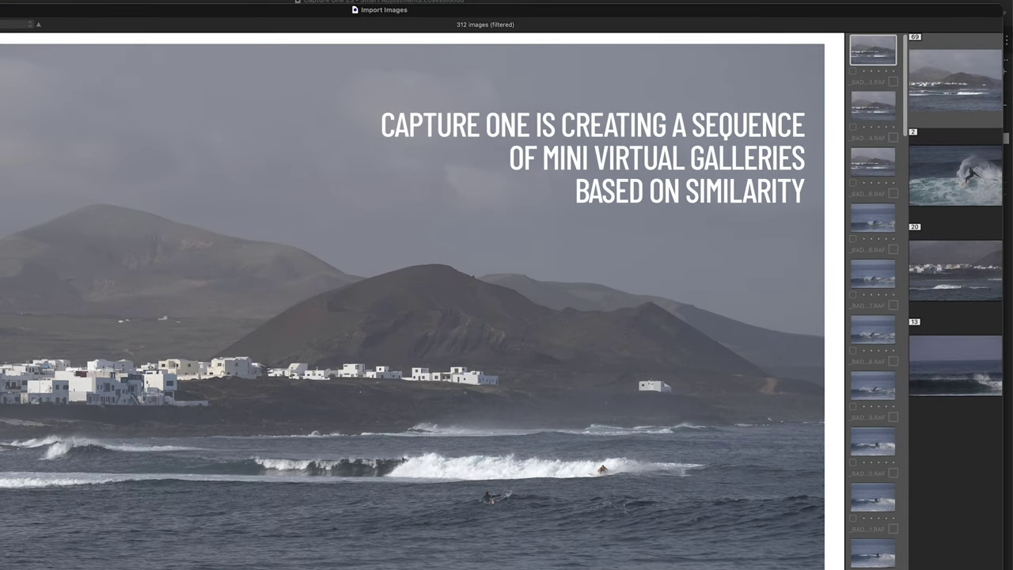
left_click(878, 557)
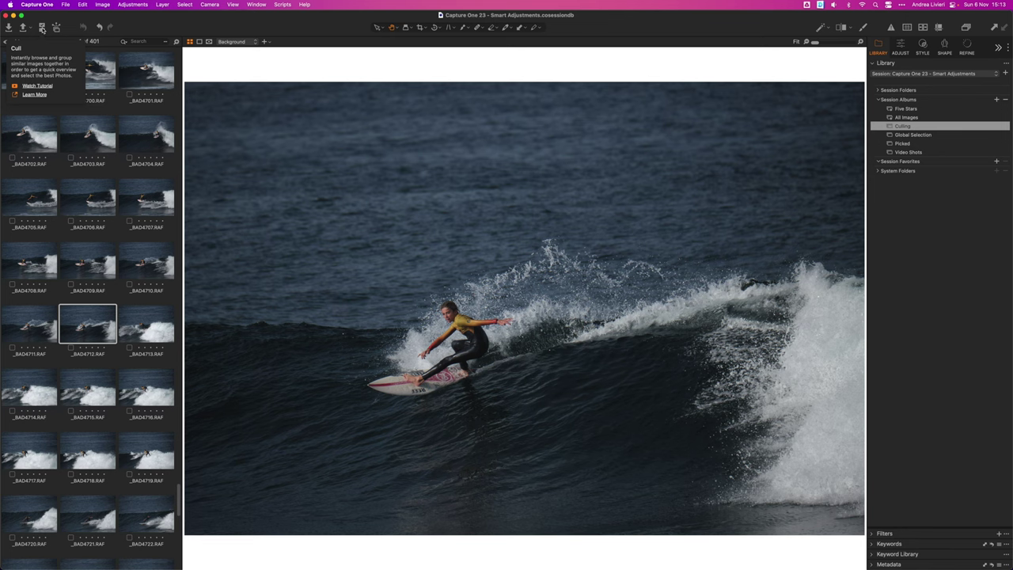
In Cull Images, browse the similar-shot groups, set grouping similarity to 27%, and open the board-waxing group.
left_click(42, 28)
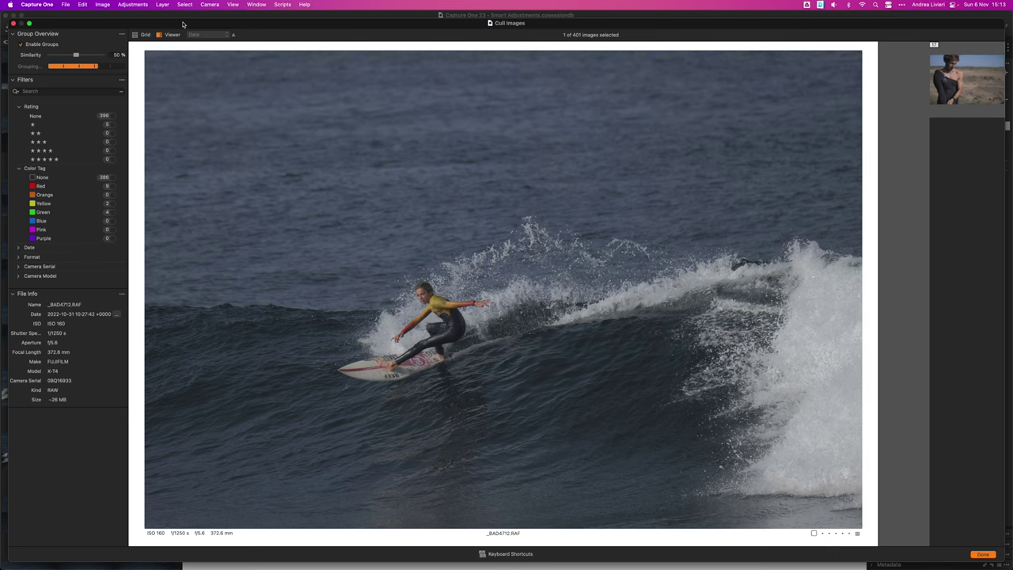
left_click(964, 159)
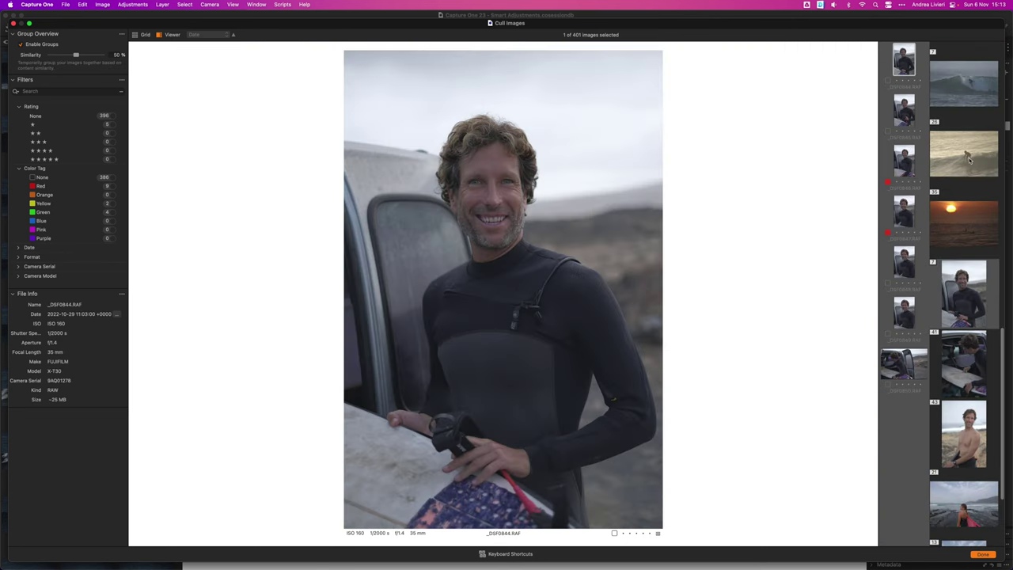
left_click(964, 495)
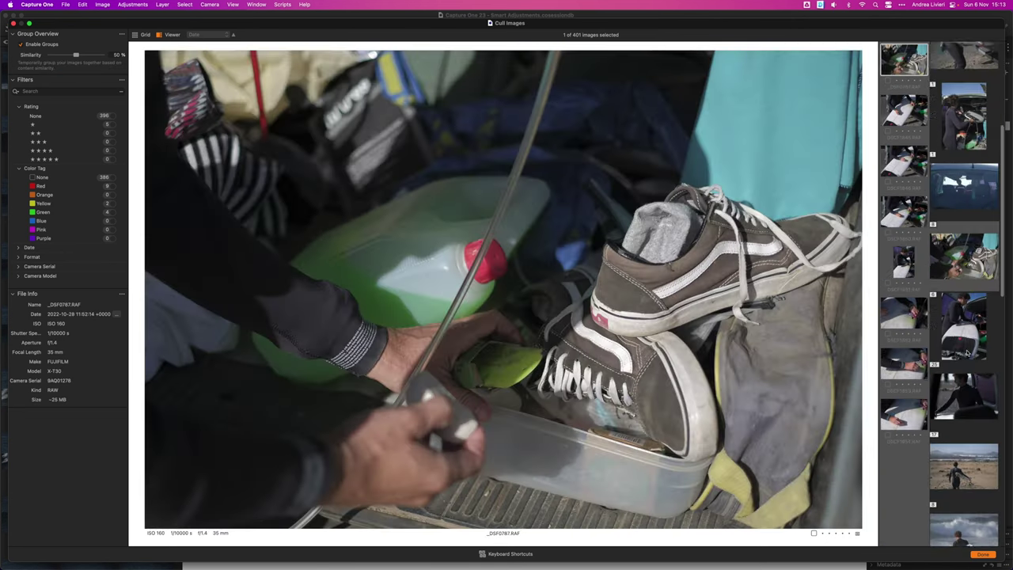
left_click(963, 293)
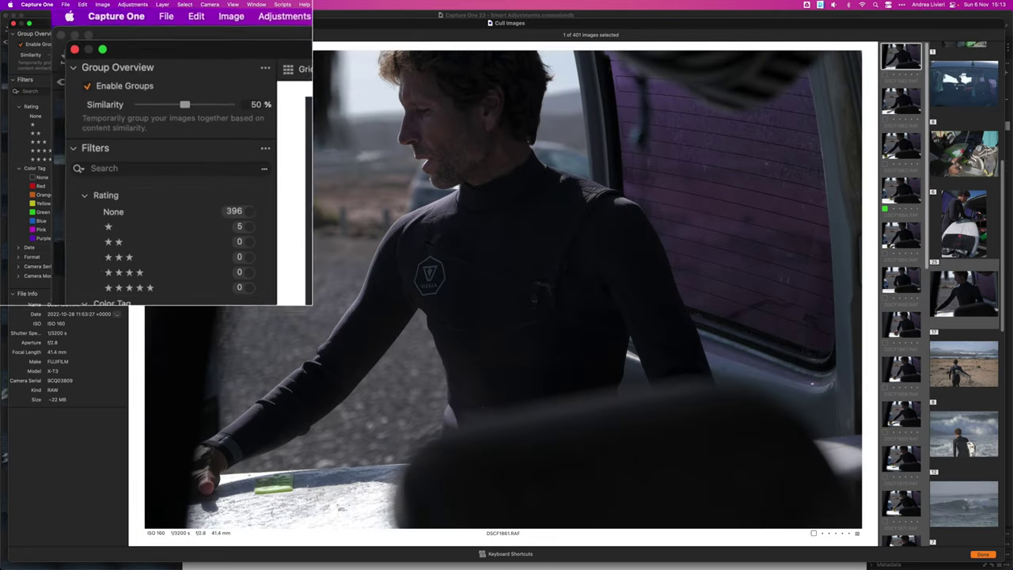
left_click_drag(153, 87, 176, 89)
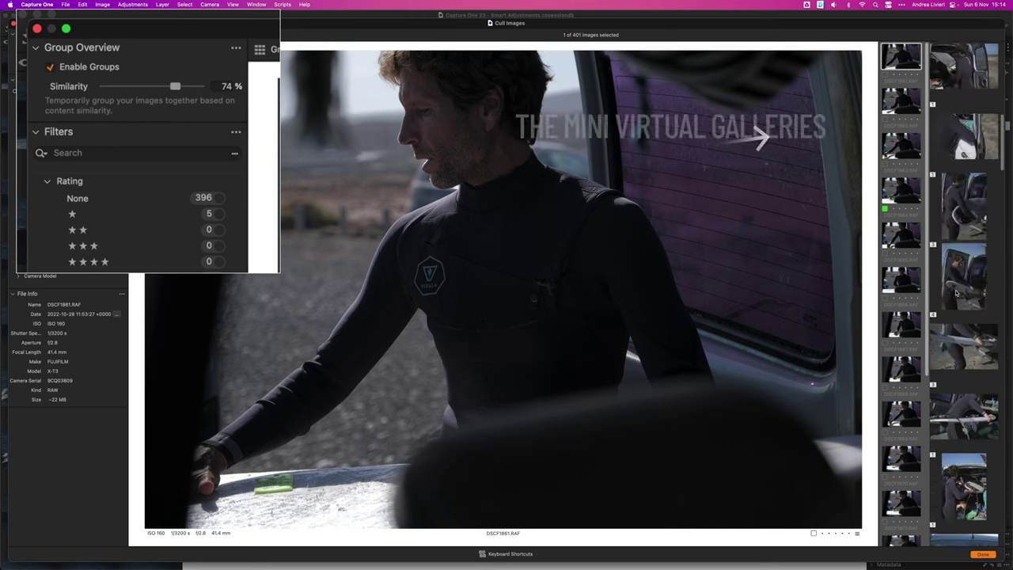
left_click_drag(175, 87, 151, 90)
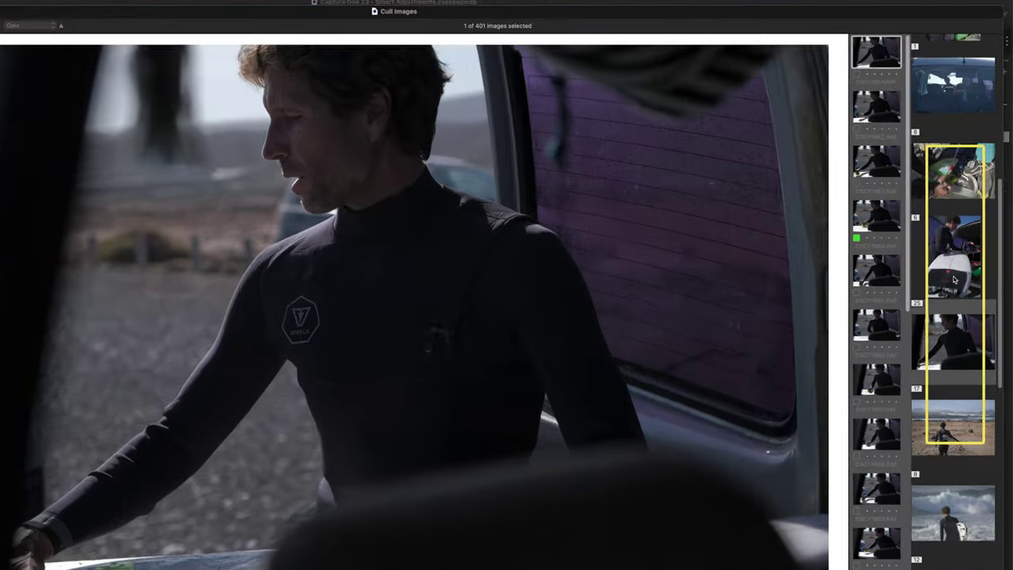
left_click(965, 296)
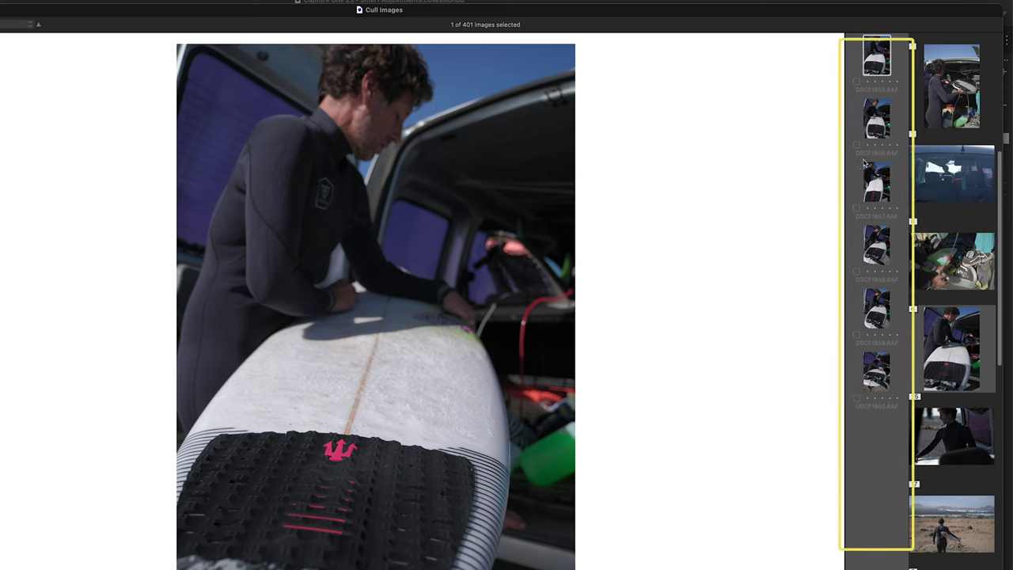
Tag the surfer-looking-down photo DSCF1859 green and zoom into the deck pad to check focus.
key("Down")
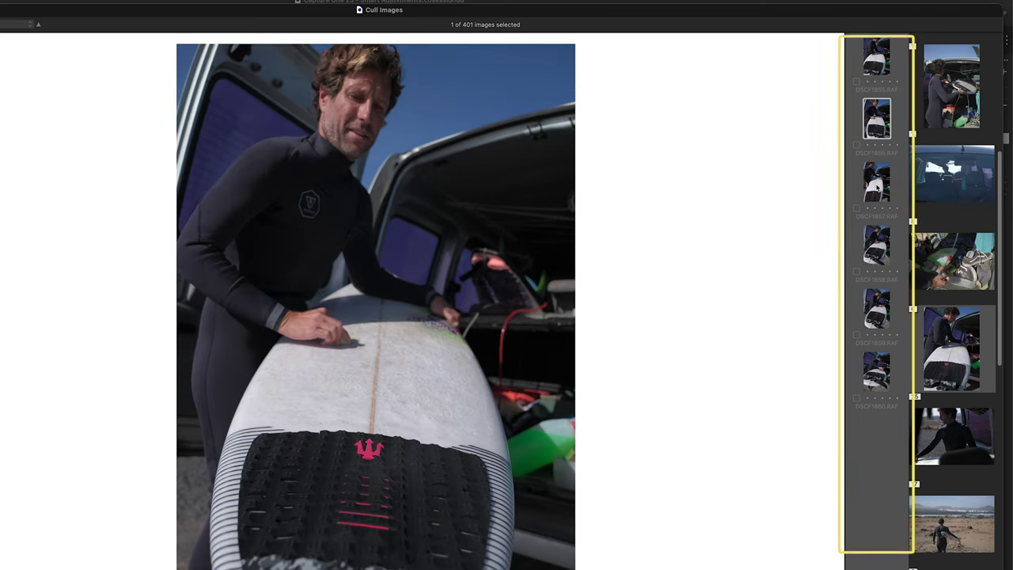
left_click(896, 337)
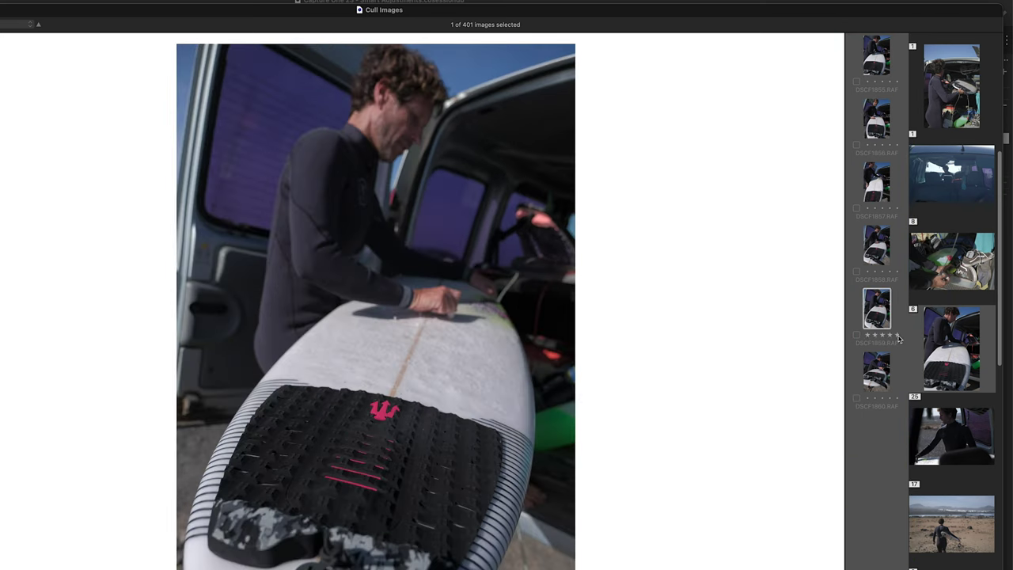
left_click(857, 336)
left_click(880, 385)
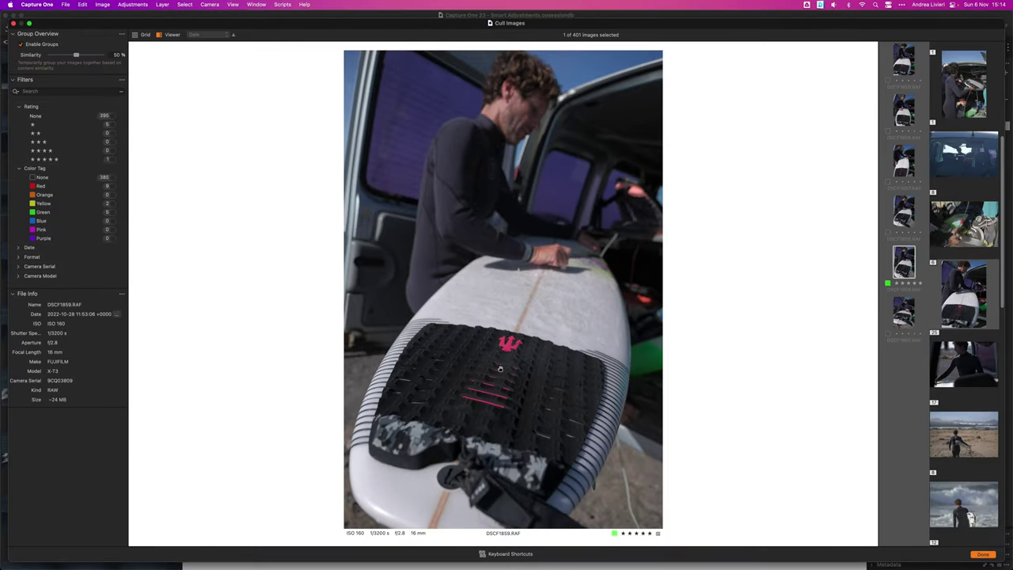
left_click(500, 369)
left_click_drag(532, 239, 526, 263)
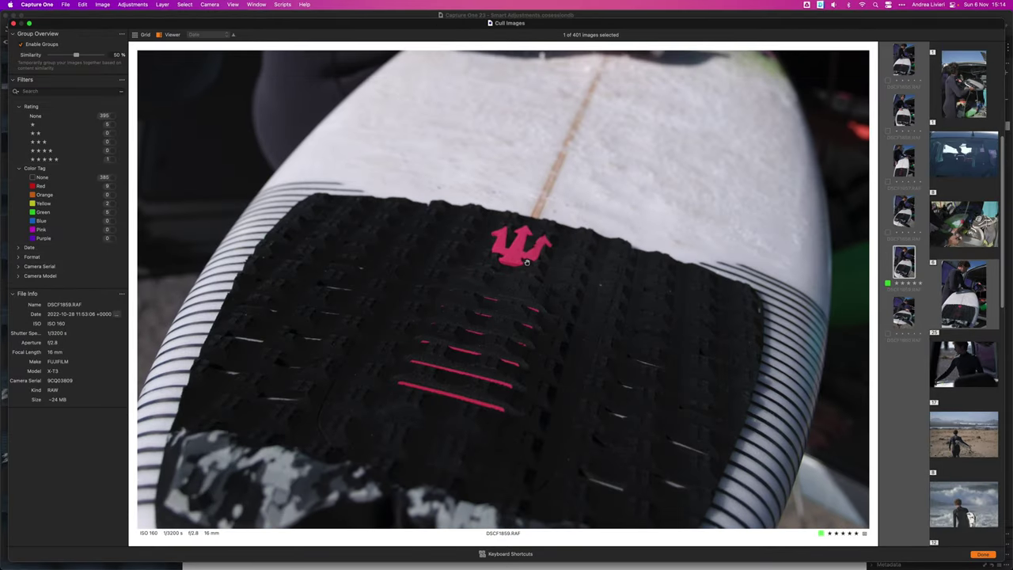
left_click(526, 263)
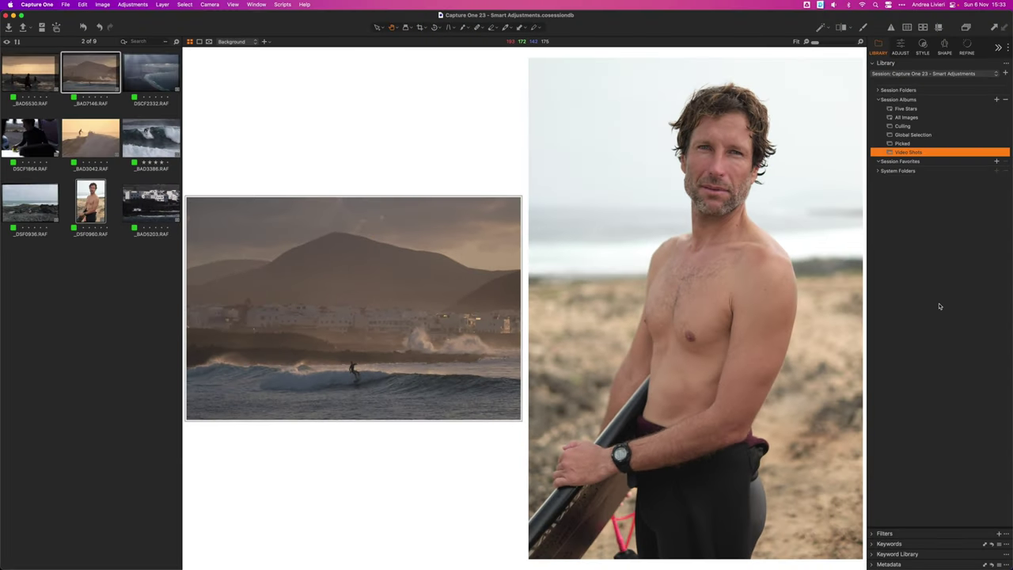
Show all nine photos together in a grid.
key("super+a")
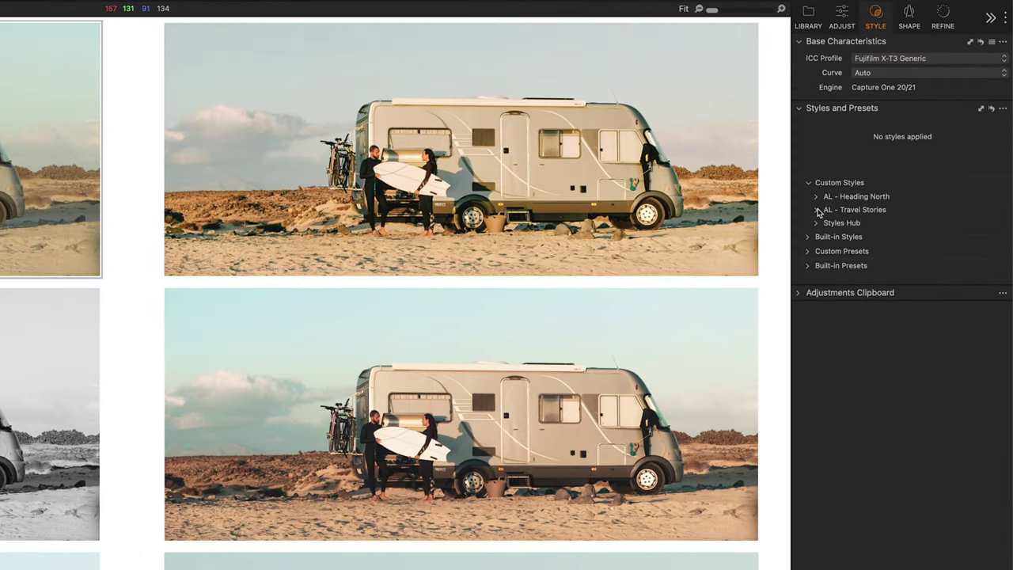
Expand AL - Travel Stories, preview the built-in LEGACY and SPRING styles, then collapse the built-in groups.
left_click(816, 210)
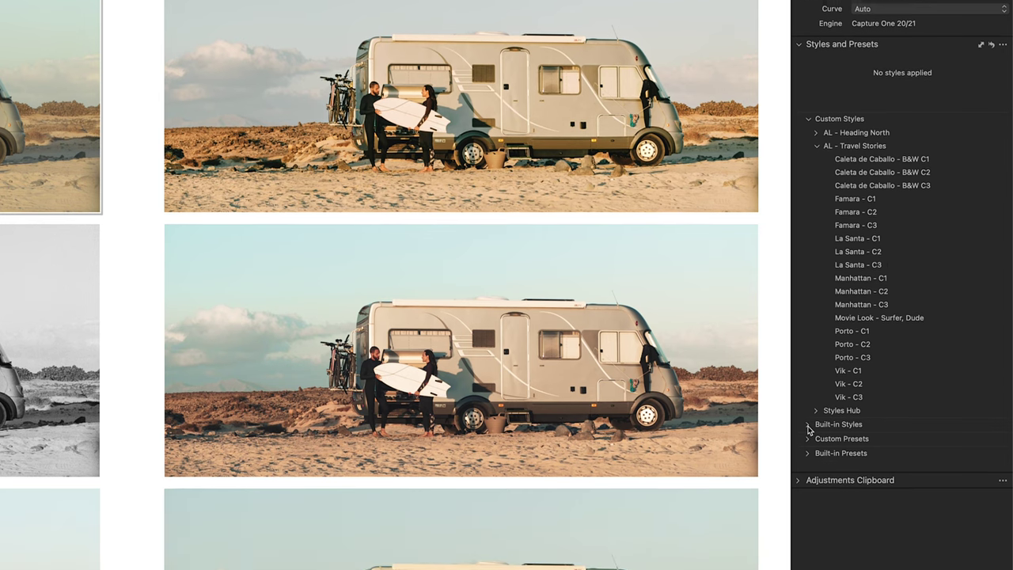
left_click(808, 425)
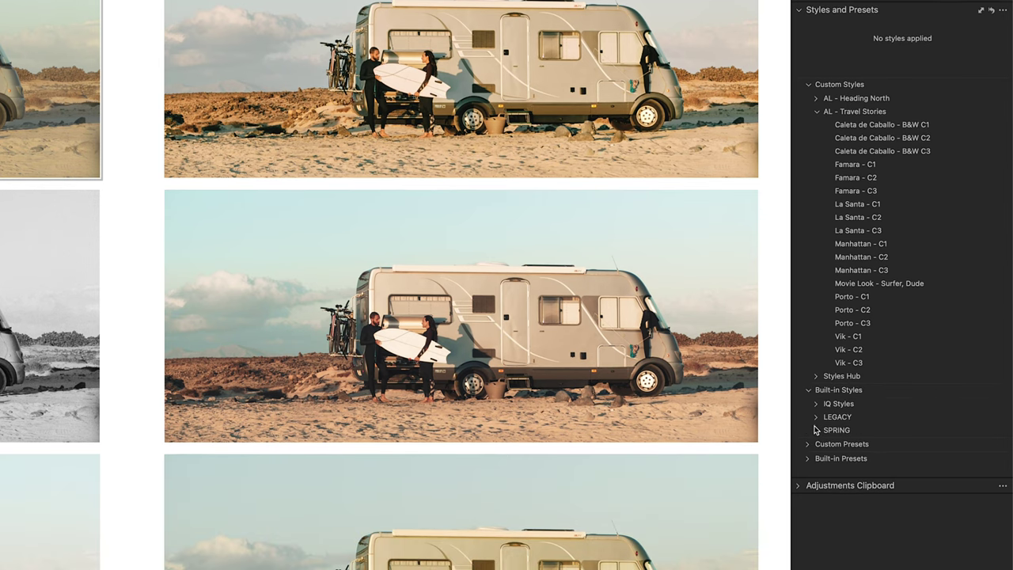
left_click(816, 417)
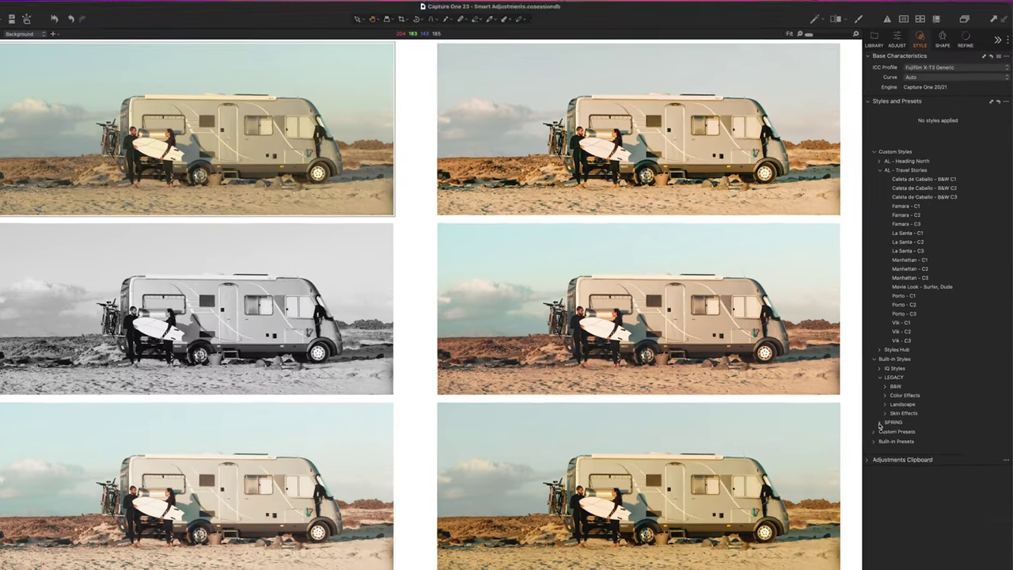
left_click(879, 423)
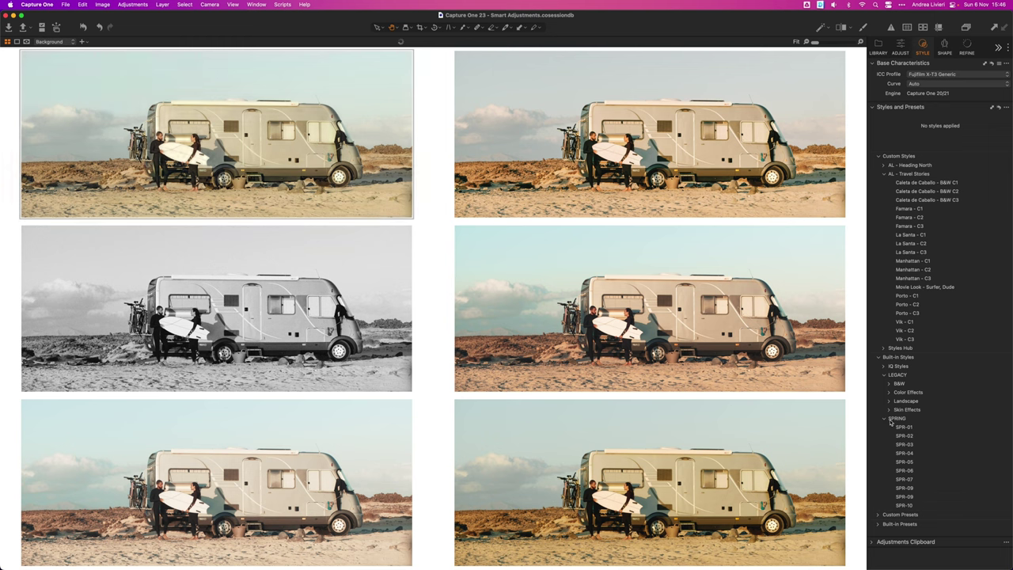
left_click(884, 375)
left_click(879, 358)
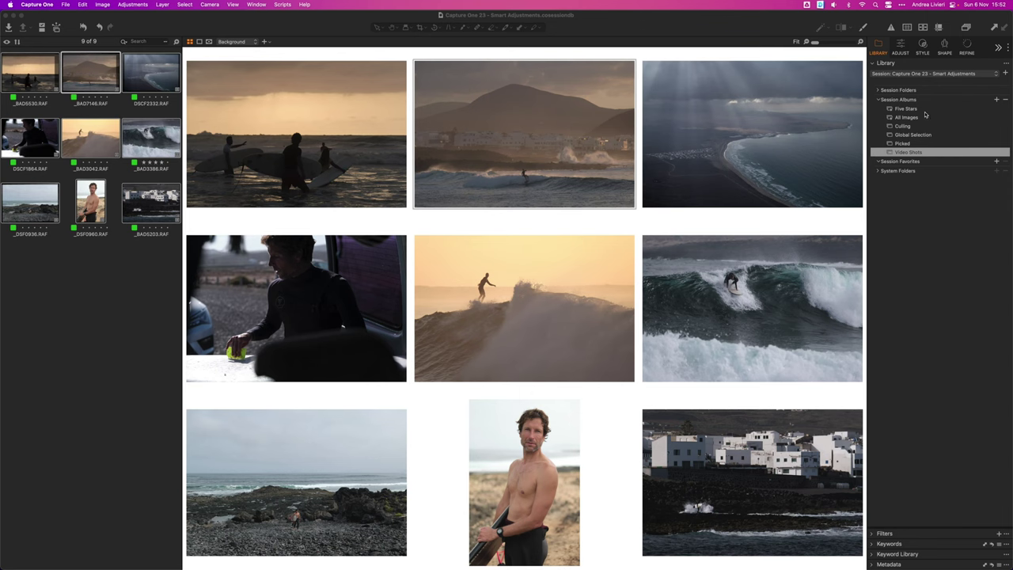
Bring Capture One into focus and show the Styles and Presets tools.
left_click(925, 49)
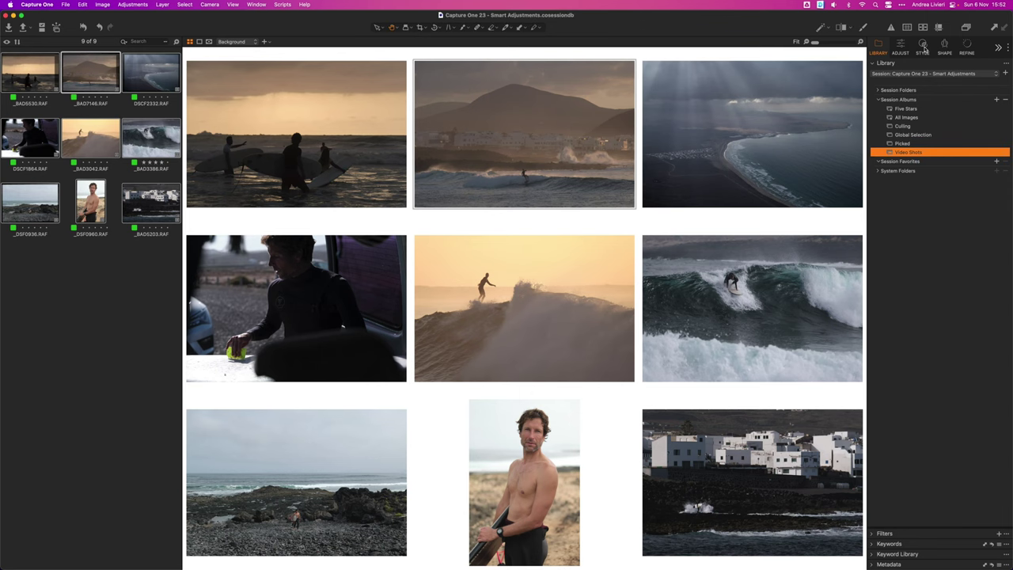
left_click(924, 49)
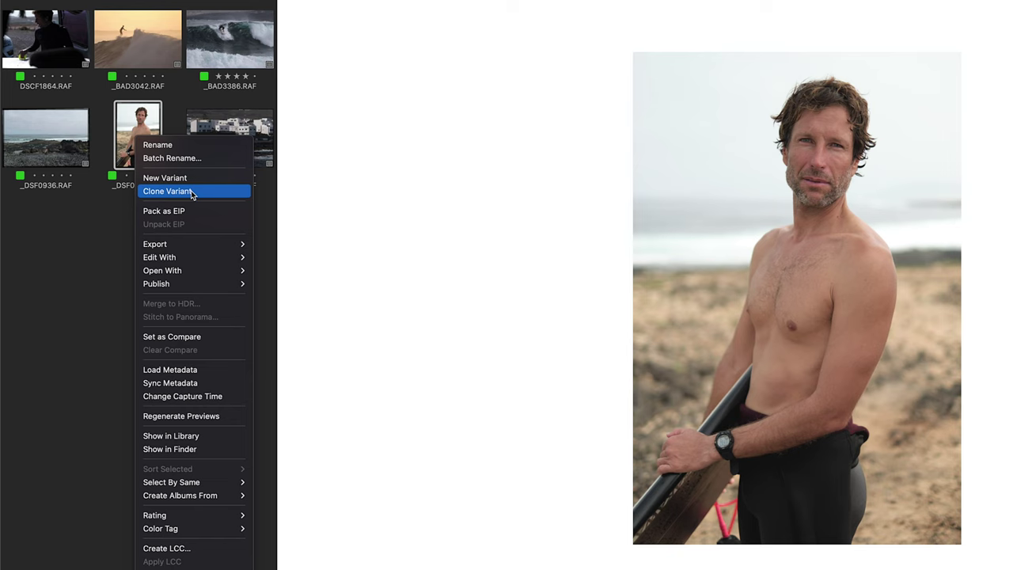
Clone portrait variants and apply La Santa - C1 and Movie Look - Surfer, Dude to them.
left_click(191, 192)
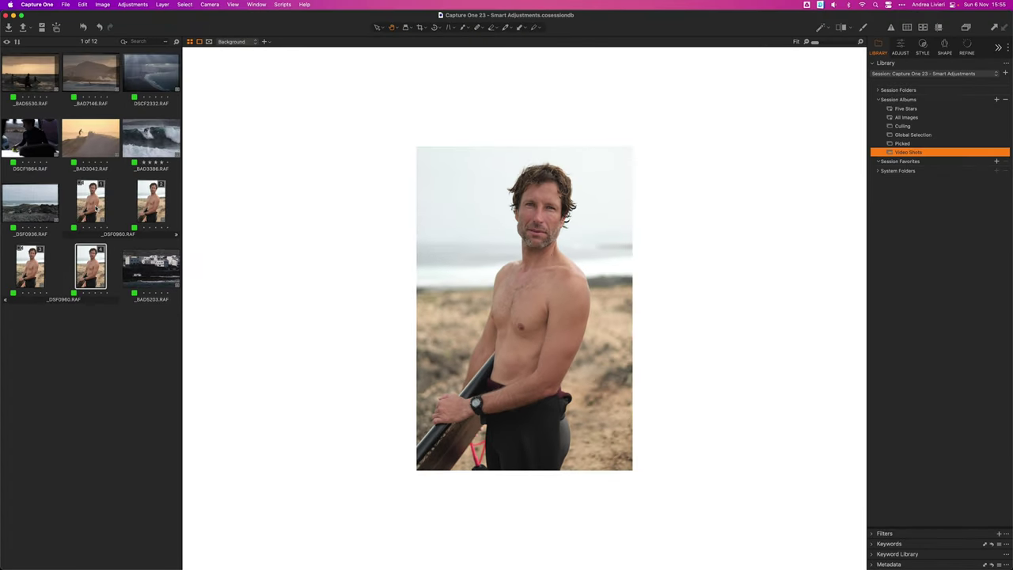
left_click(98, 212)
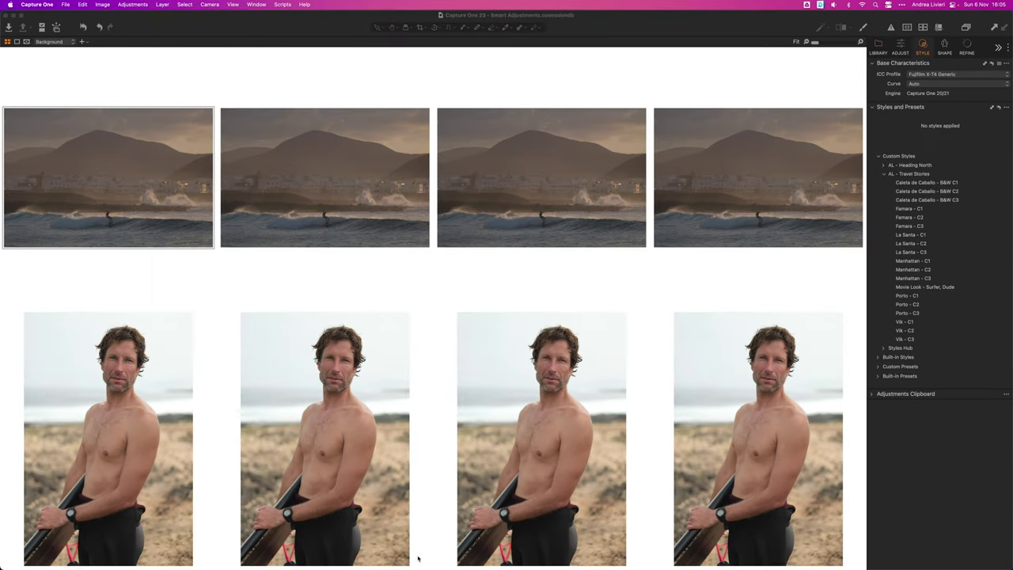
left_click(160, 383)
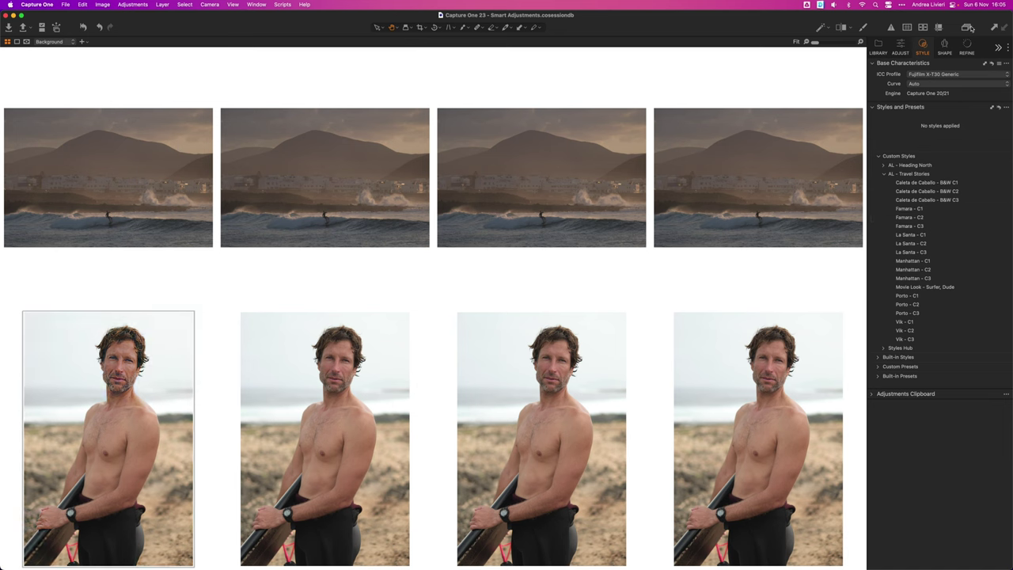
left_click(910, 234)
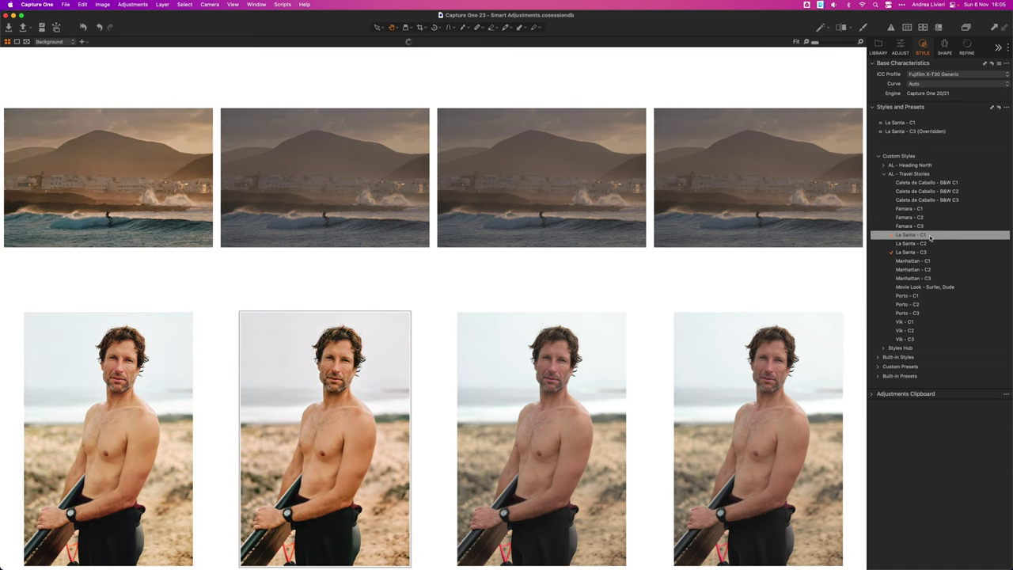
left_click(947, 287)
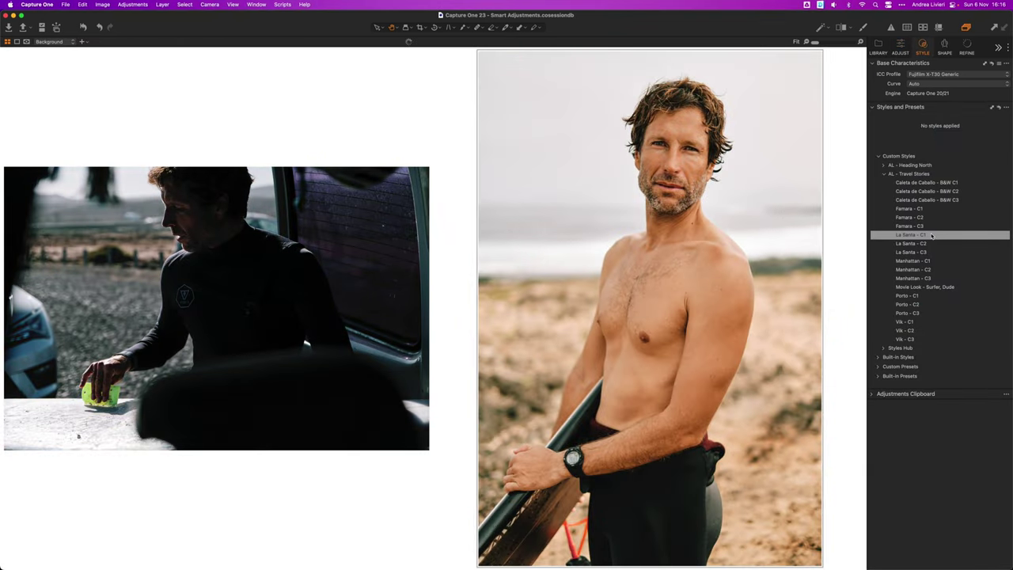
Apply La Santa - C1, then raise exposure and shadows and warm the white balance of the dark photo.
left_click(932, 235)
left_click(901, 45)
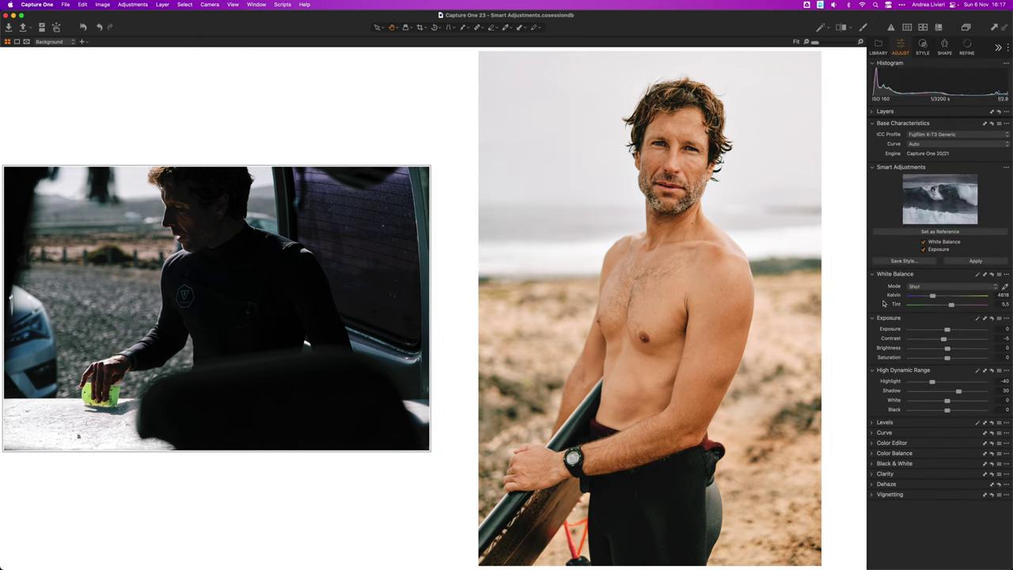
left_click_drag(947, 329, 962, 333)
left_click_drag(958, 391, 967, 394)
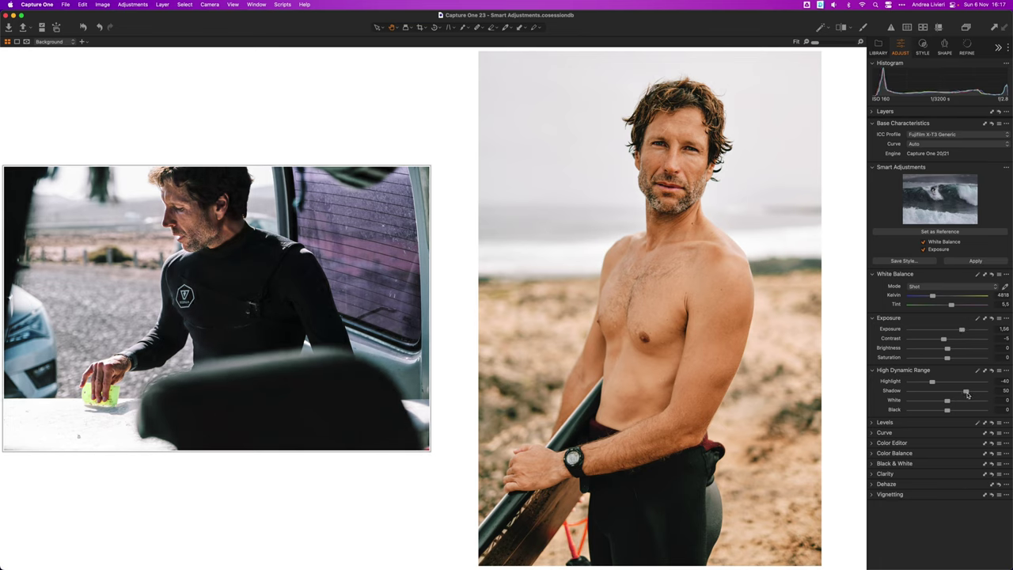
left_click_drag(932, 296, 950, 307)
Warm the portrait's white balance, lower its tint slightly, and set it as the Smart Adjustments reference.
left_click(974, 260)
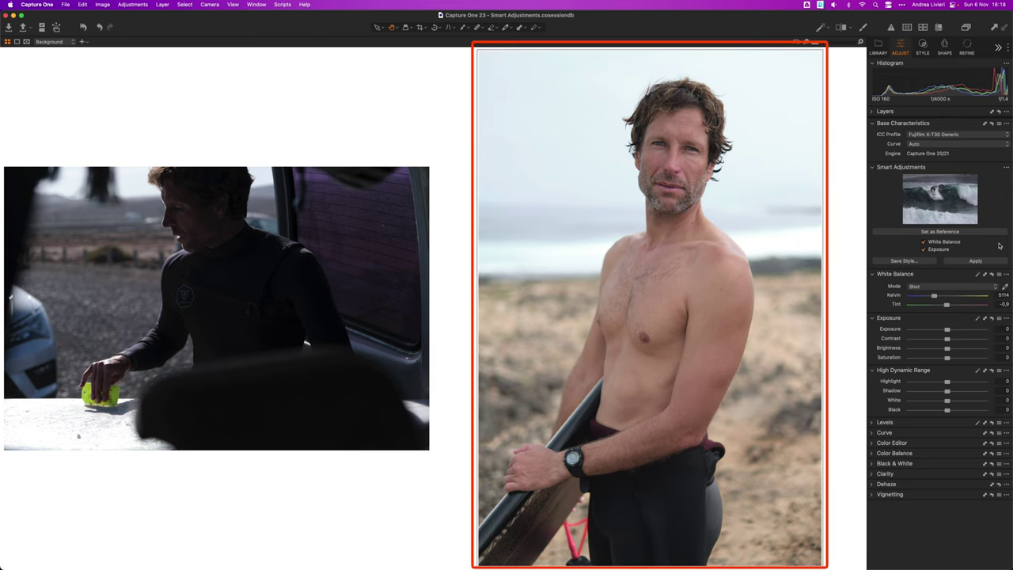
left_click_drag(934, 295, 940, 299)
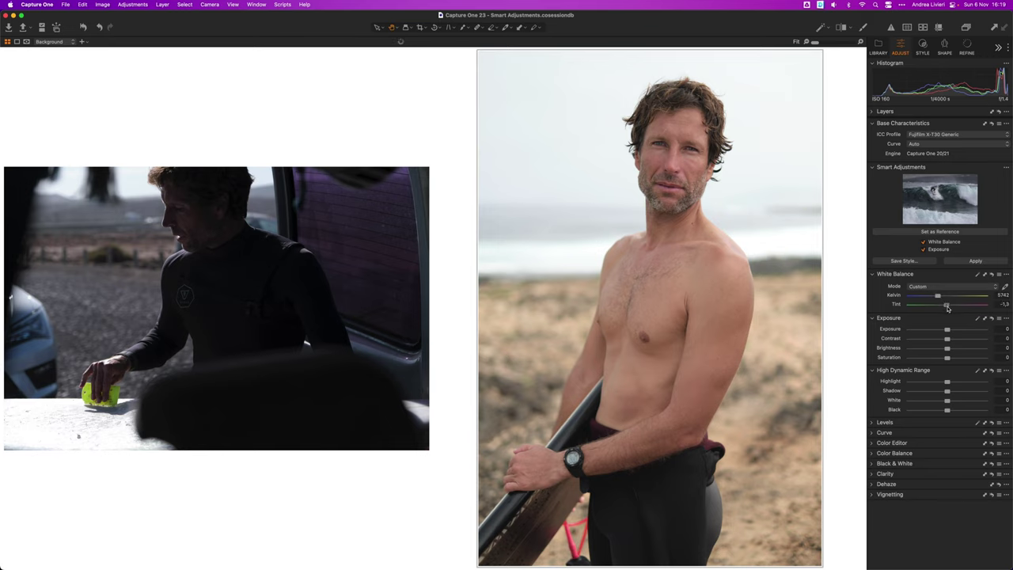
left_click_drag(947, 308, 946, 309)
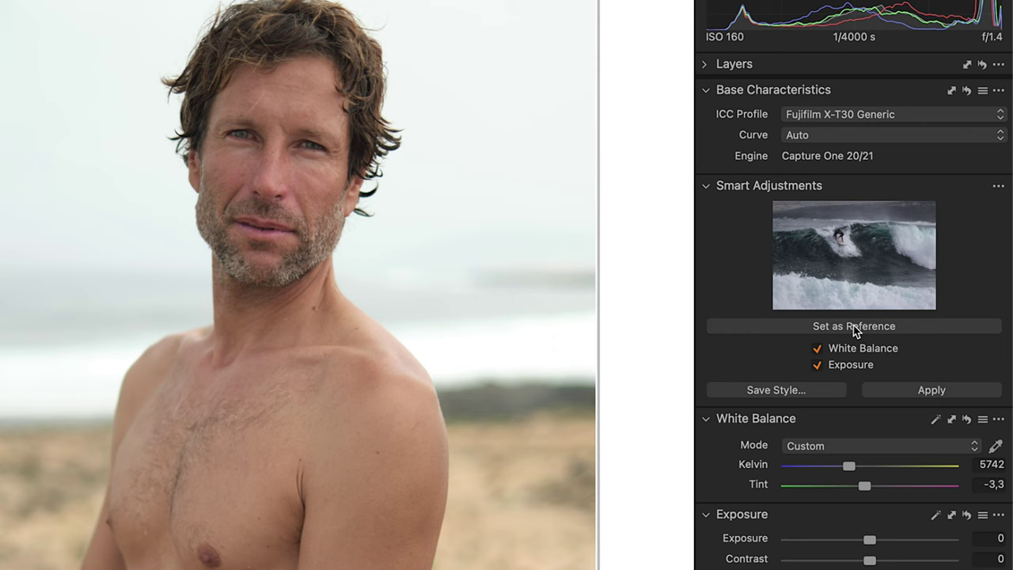
left_click(855, 327)
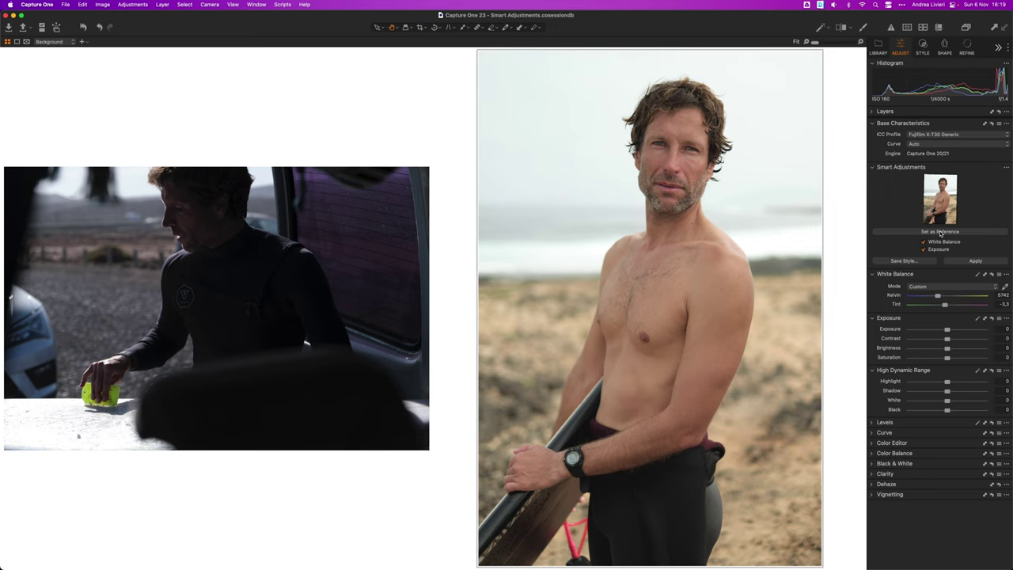
Match the wetsuit photo to the portrait with Smart Adjustments and apply the La Santa - C1 style.
left_click(372, 255)
left_click(973, 262)
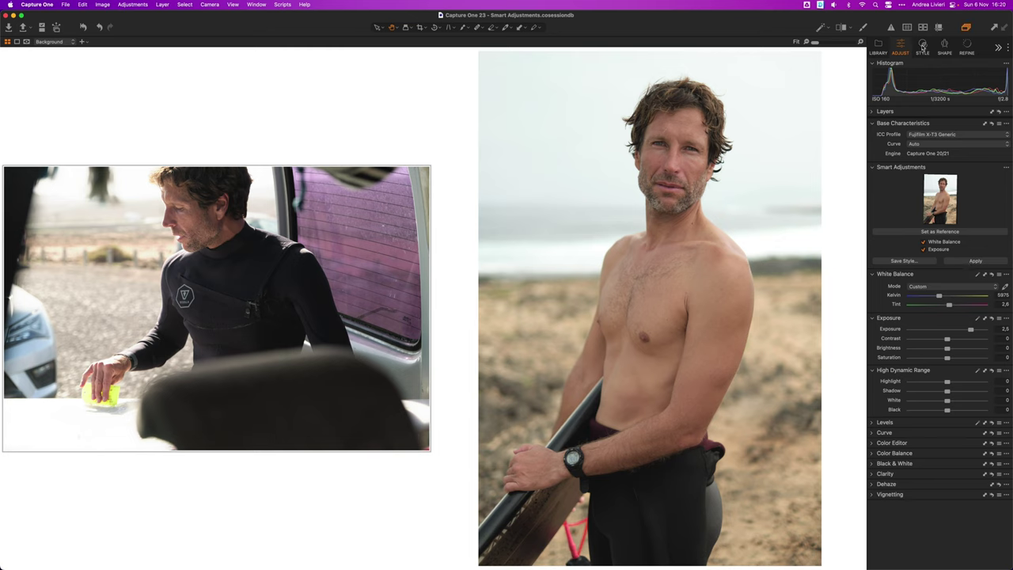
left_click(922, 46)
left_click(940, 236)
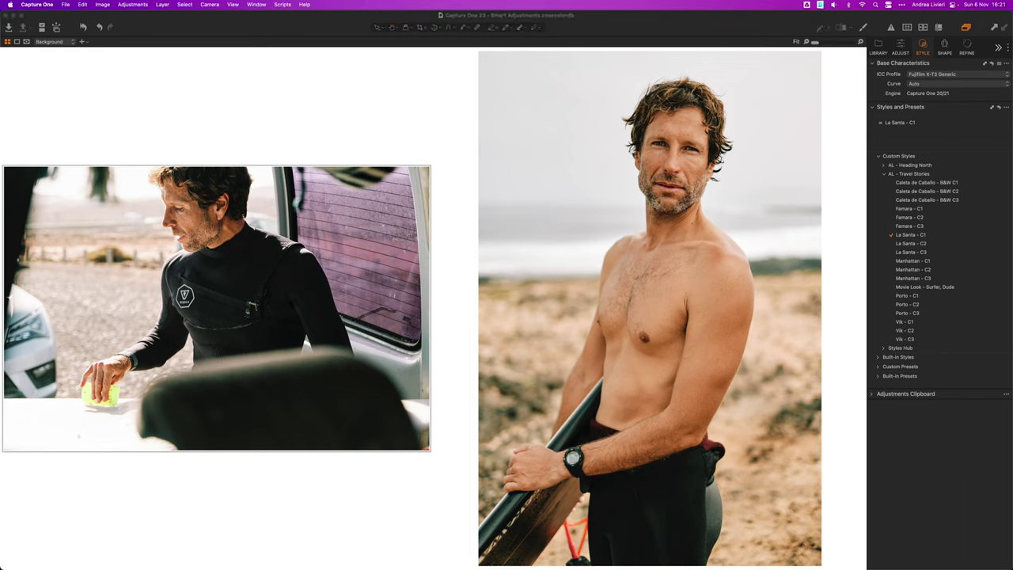
left_click(904, 49)
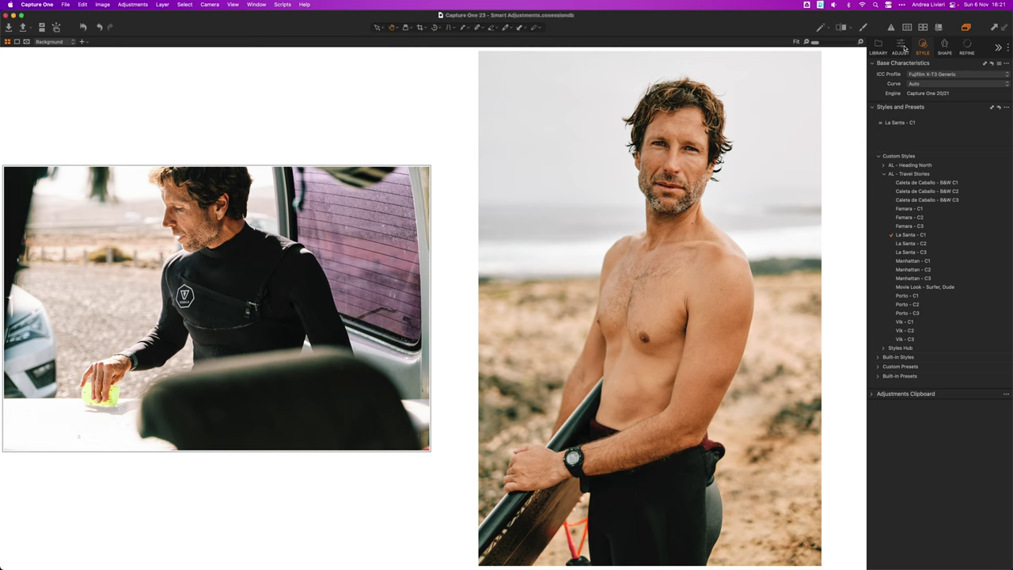
left_click(904, 49)
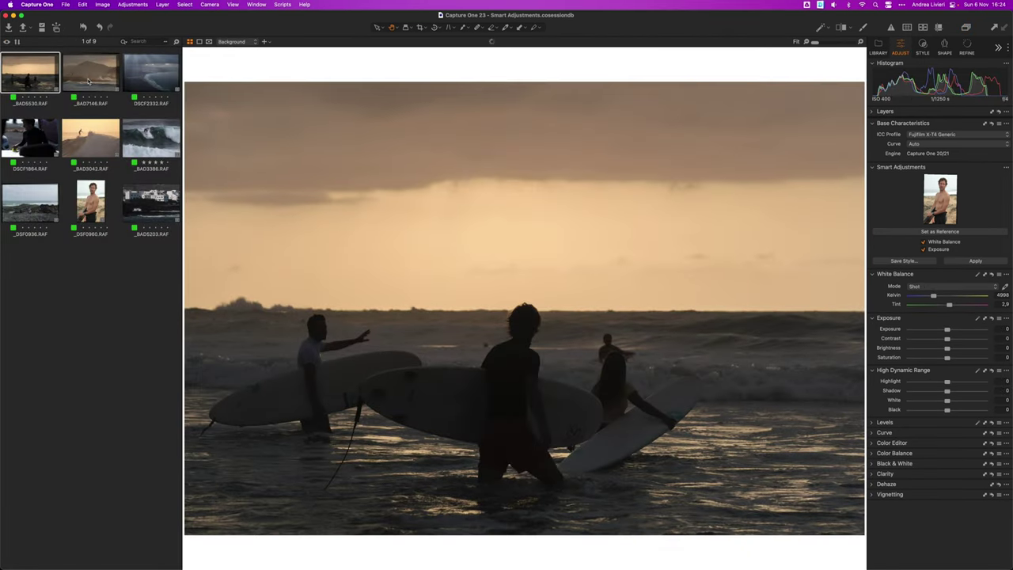
Add the mountain, big-wave and sunset surf photos to the viewer, then select all nine.
left_click(90, 72, "super")
left_click(147, 148, "super")
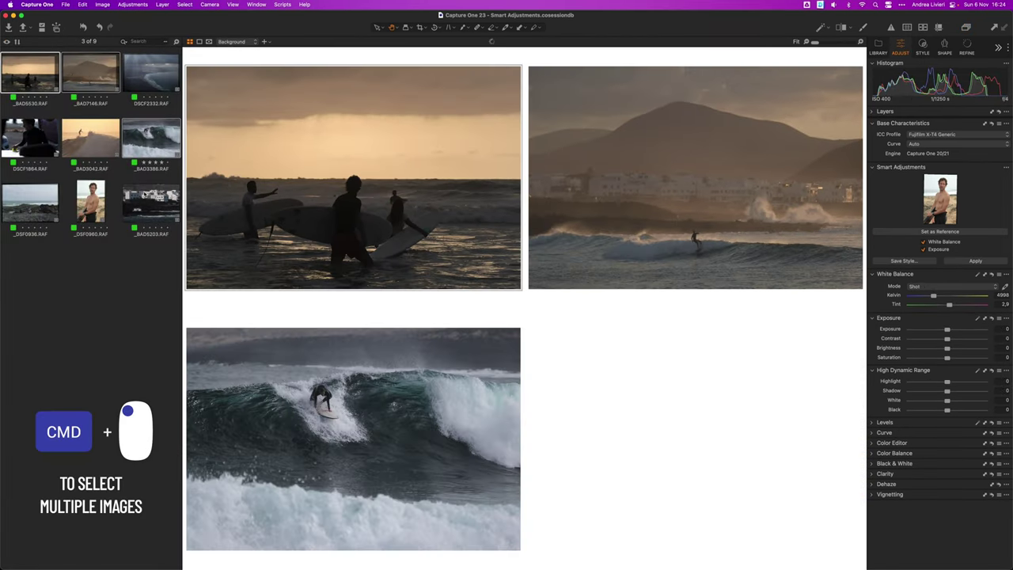
left_click(89, 137, "super")
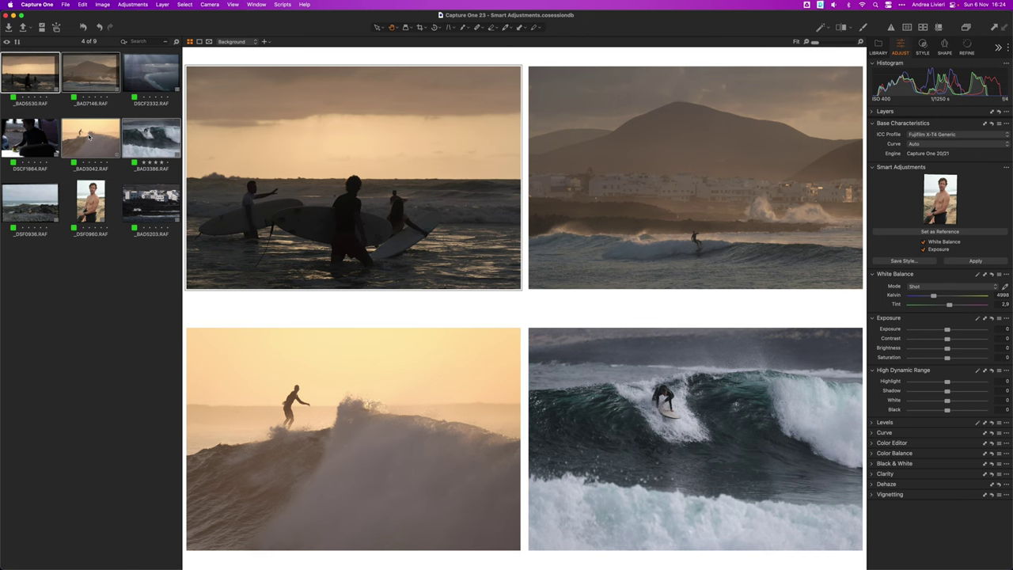
key("super+a")
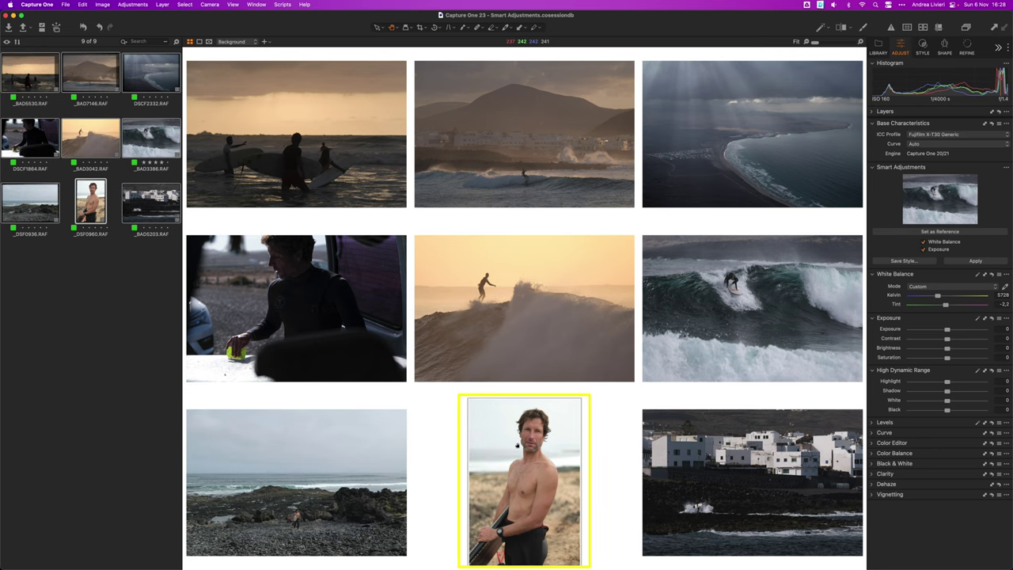
Set the portrait as the Smart Adjustments reference and match all selected photos to it.
left_click(919, 232)
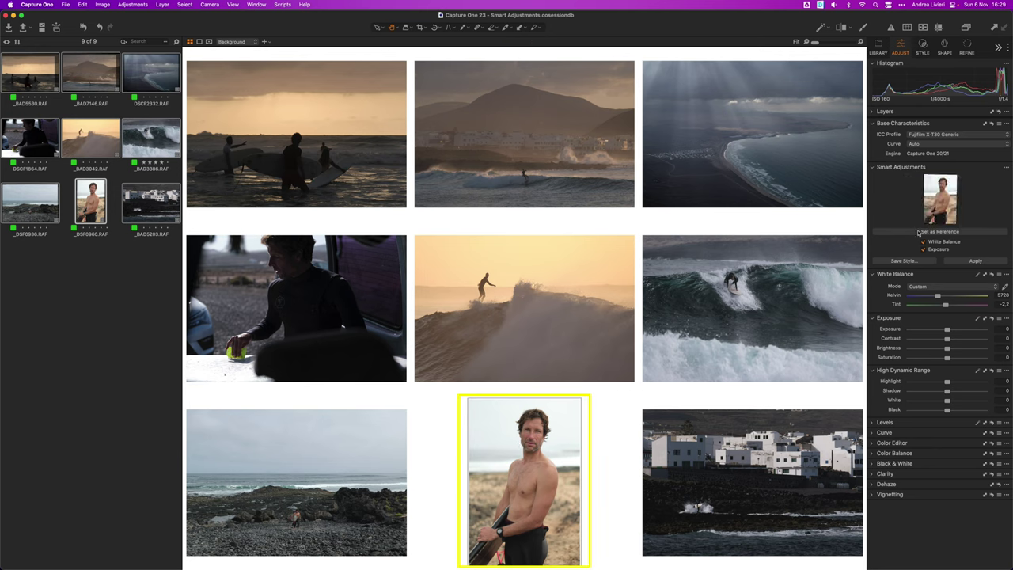
left_click(975, 260)
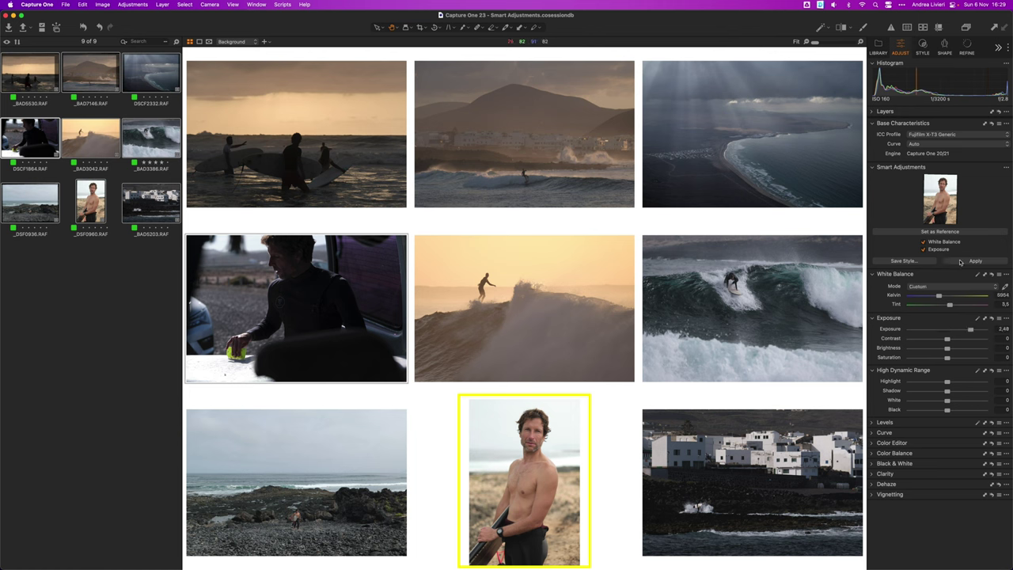
left_click(814, 287)
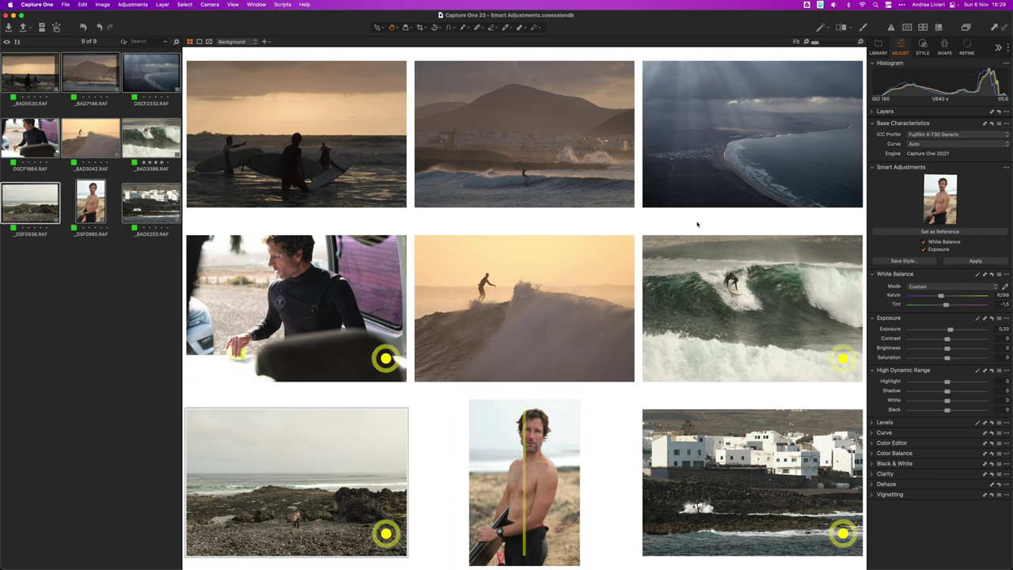
Make the mountain surf photo the reference, apply it to all selected photos, and show the styles list.
left_click(559, 152)
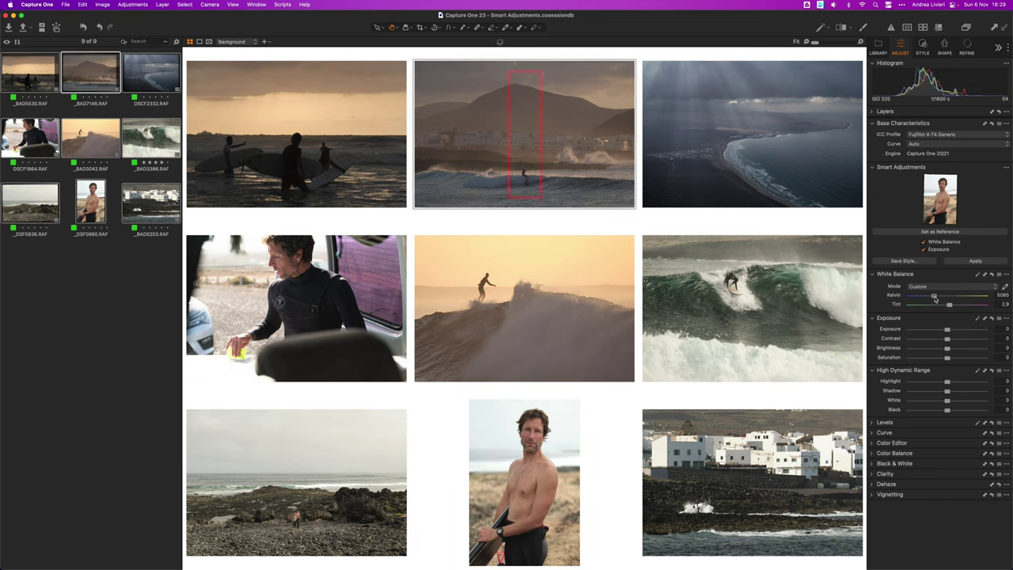
left_click(952, 233)
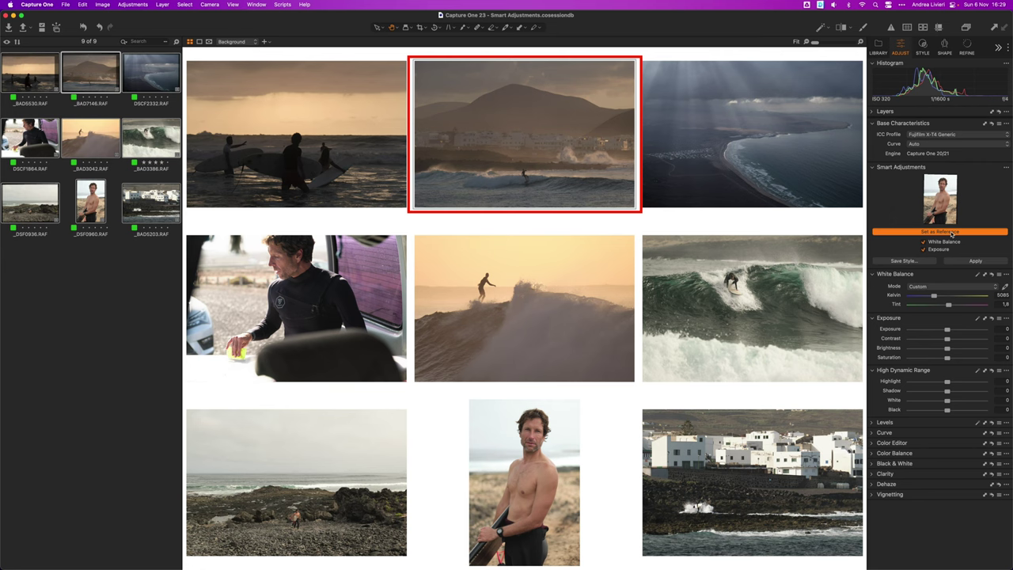
left_click(967, 261)
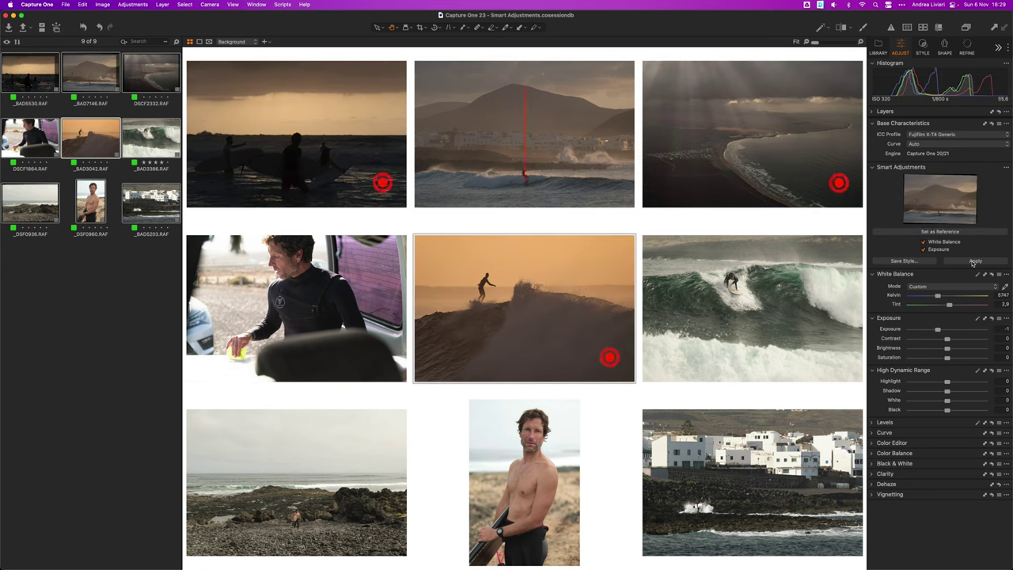
left_click(921, 46)
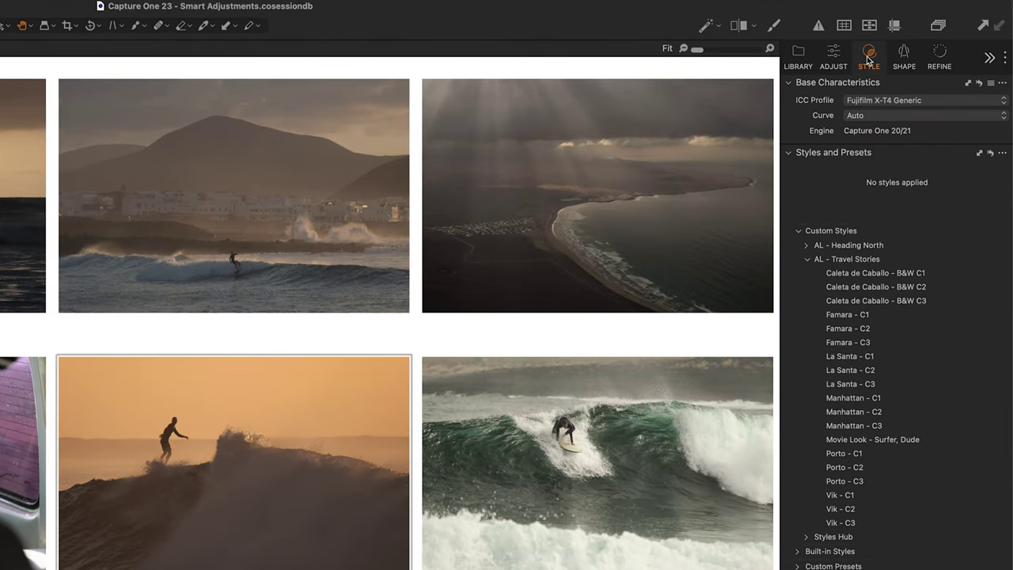
Apply the La Santa - C1 style to all selected photos, then brighten the sunset surfers photo.
left_click(940, 27)
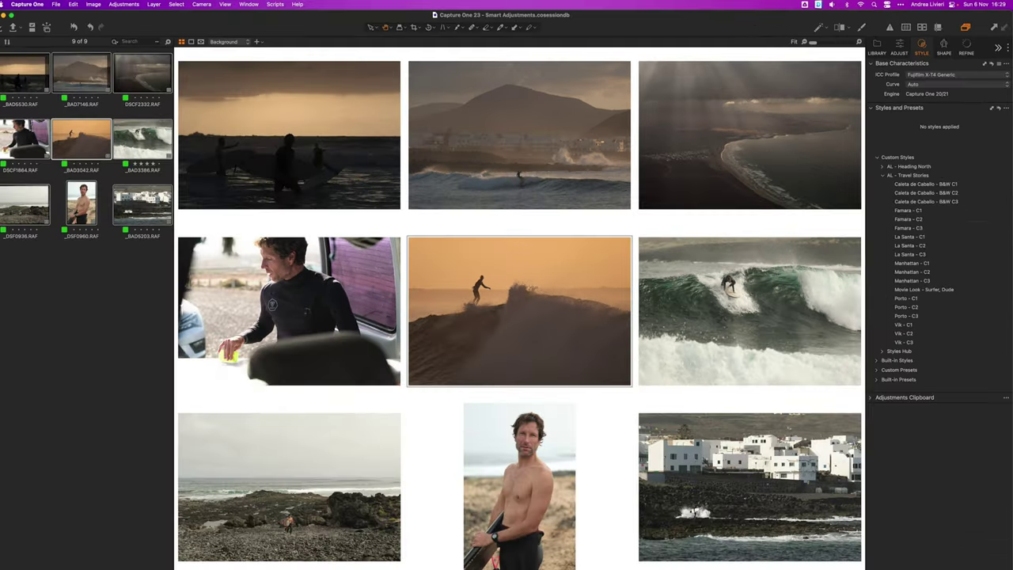
left_click(898, 359)
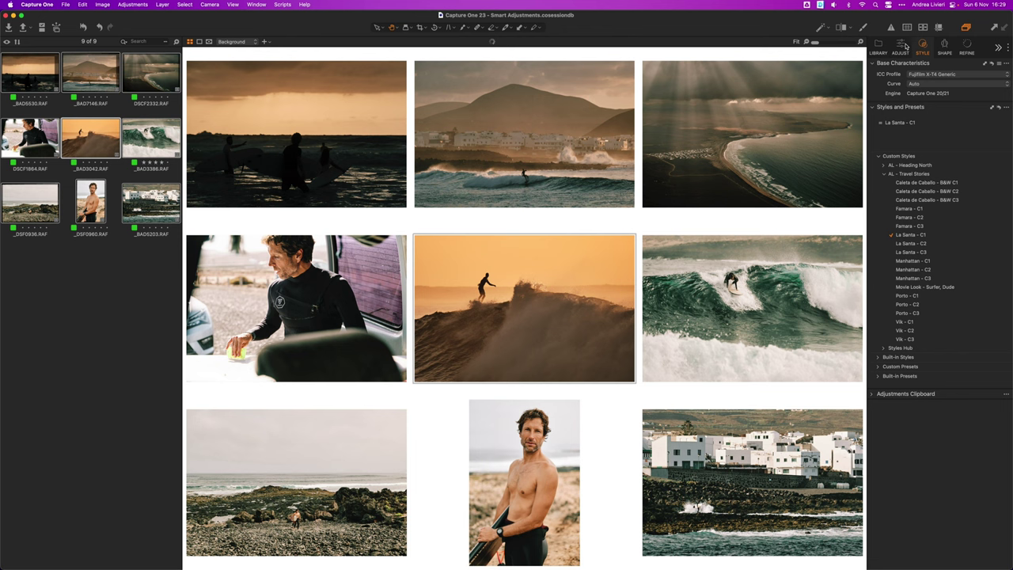
left_click(900, 45)
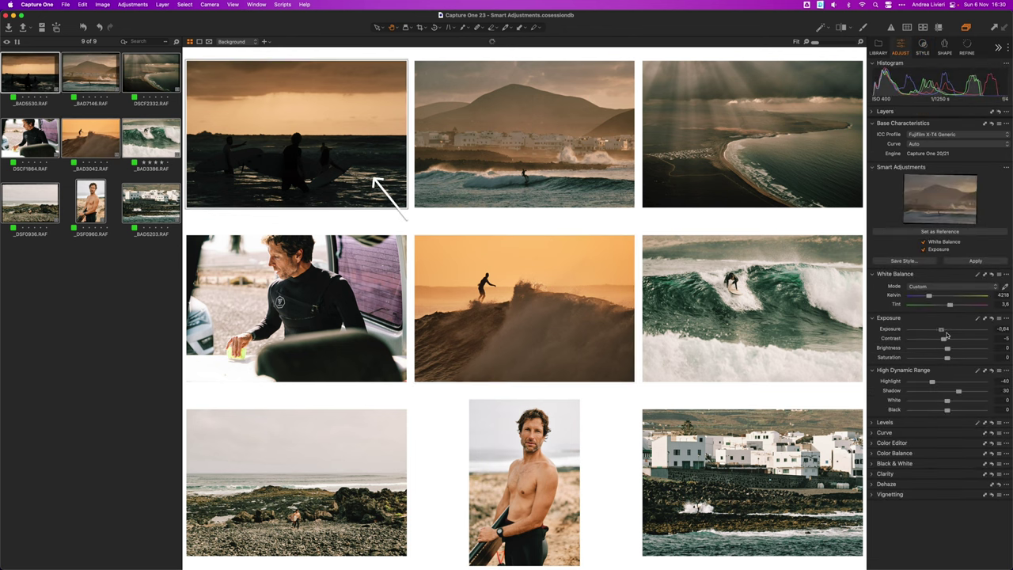
left_click_drag(949, 335, 960, 338)
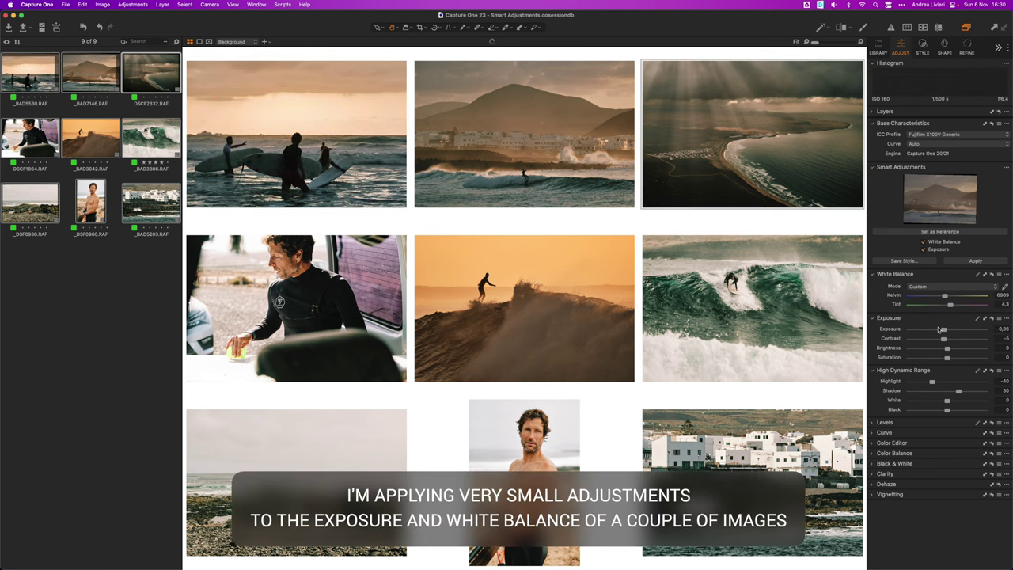
Cool the aerial coast and rocky beach white balance; adjust exposure on the centre sunset and wetsuit photos.
left_click_drag(943, 298, 947, 333)
key("Right")
key("Right")
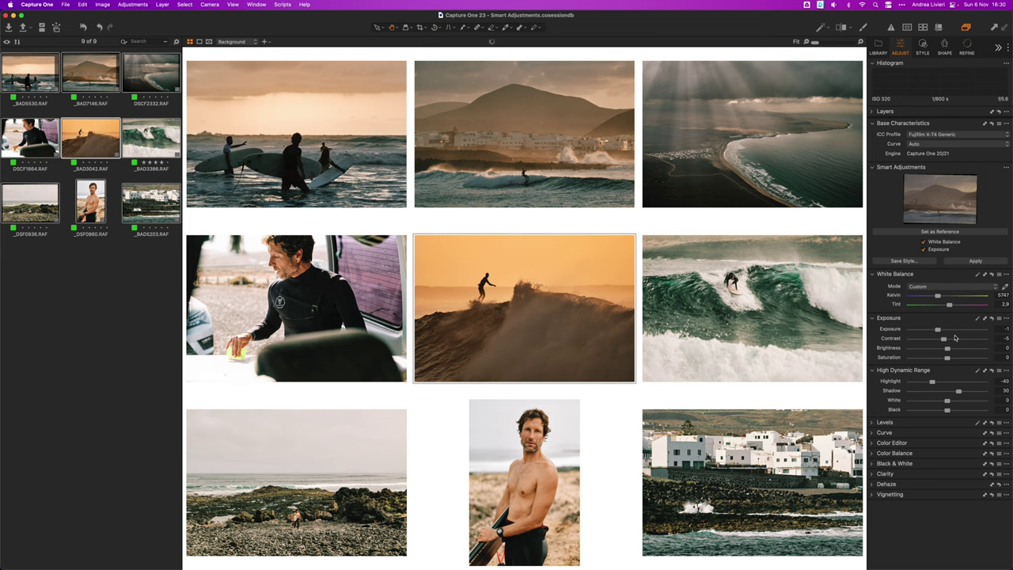
left_click_drag(947, 331, 943, 332)
left_click(402, 486)
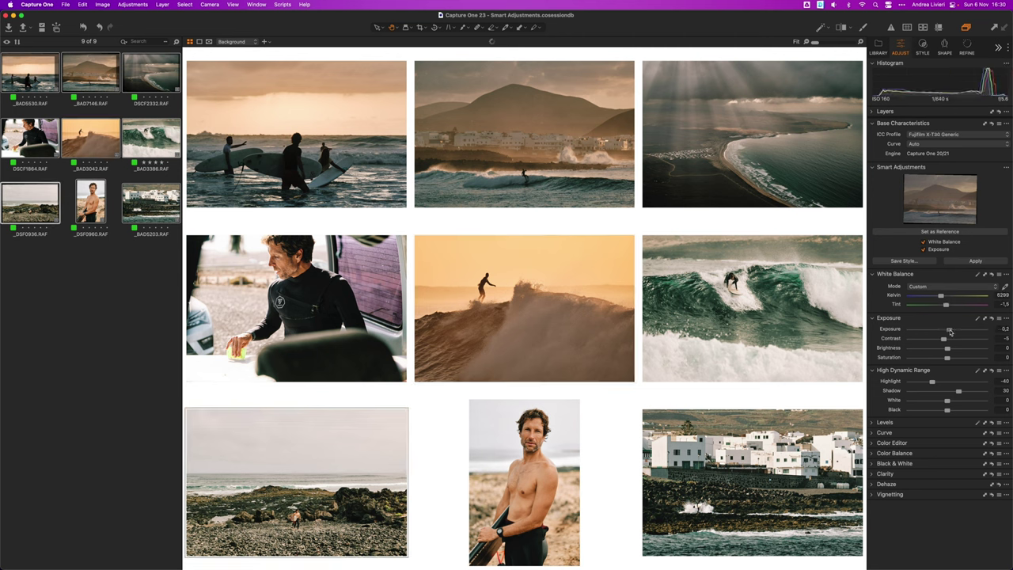
left_click_drag(941, 297, 940, 298)
left_click(313, 369)
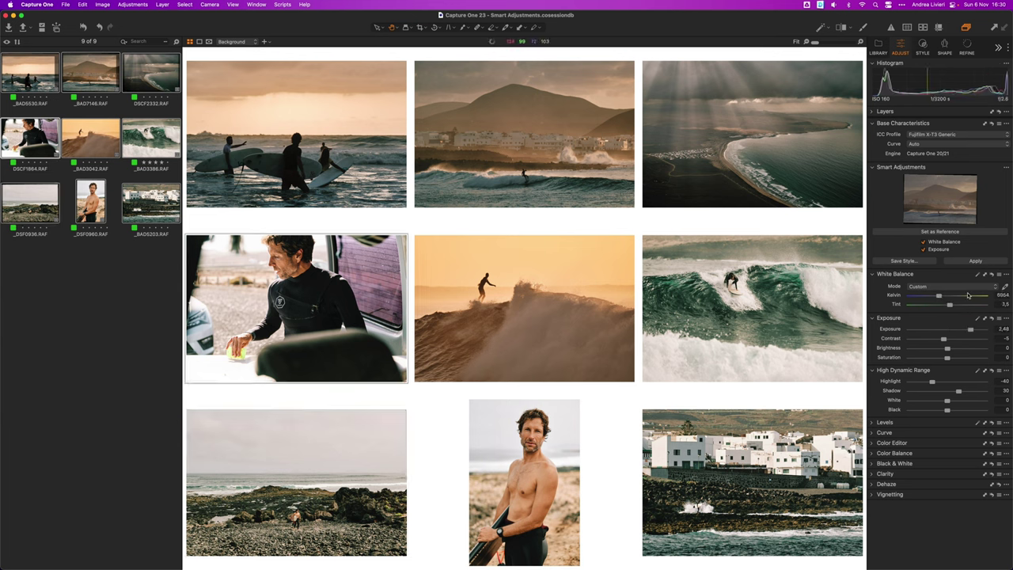
left_click_drag(969, 330, 970, 332)
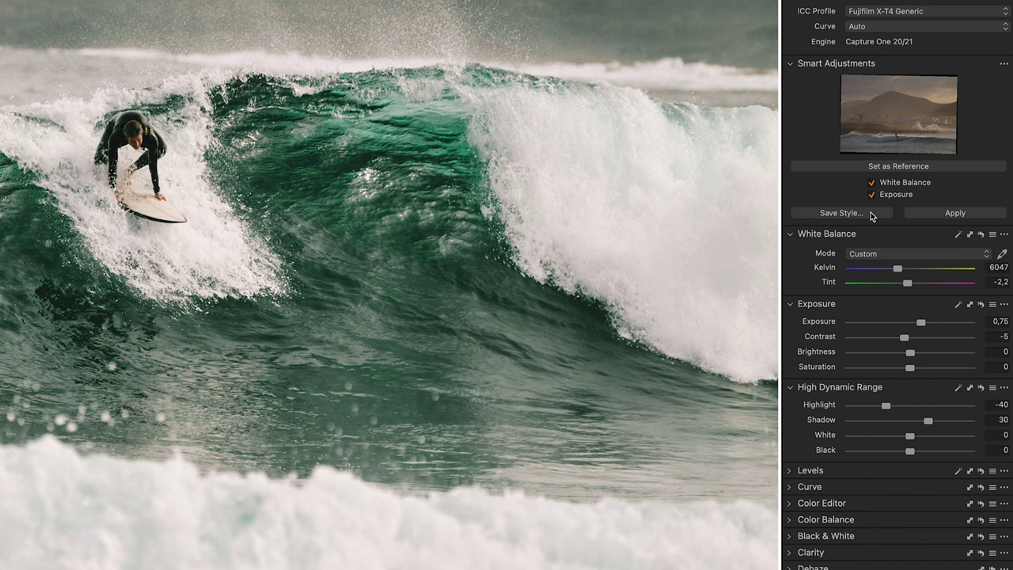
Open the Save Style dialog from Smart Adjustments with Smart White Balance and Smart Exposure included.
left_click(870, 212)
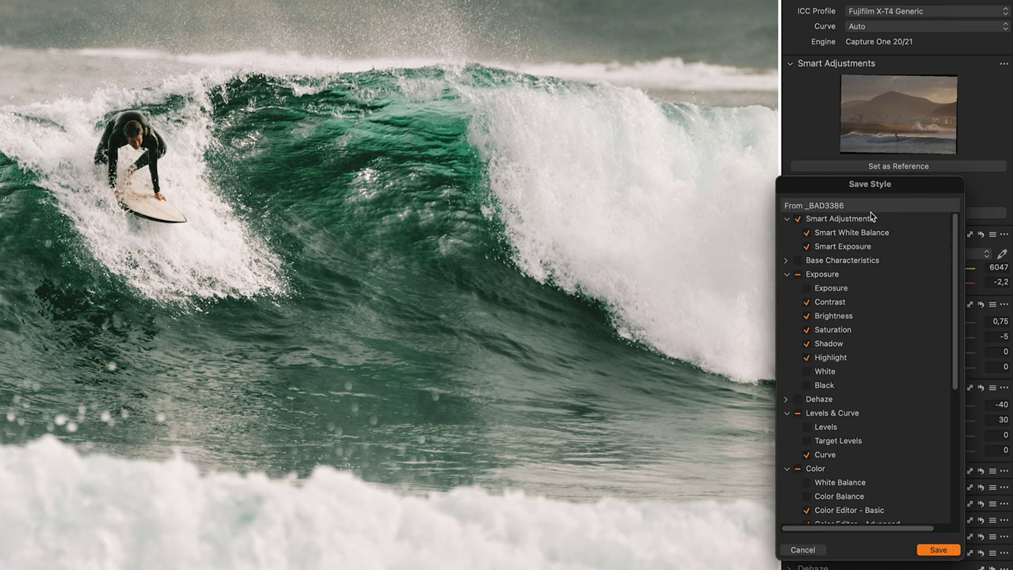